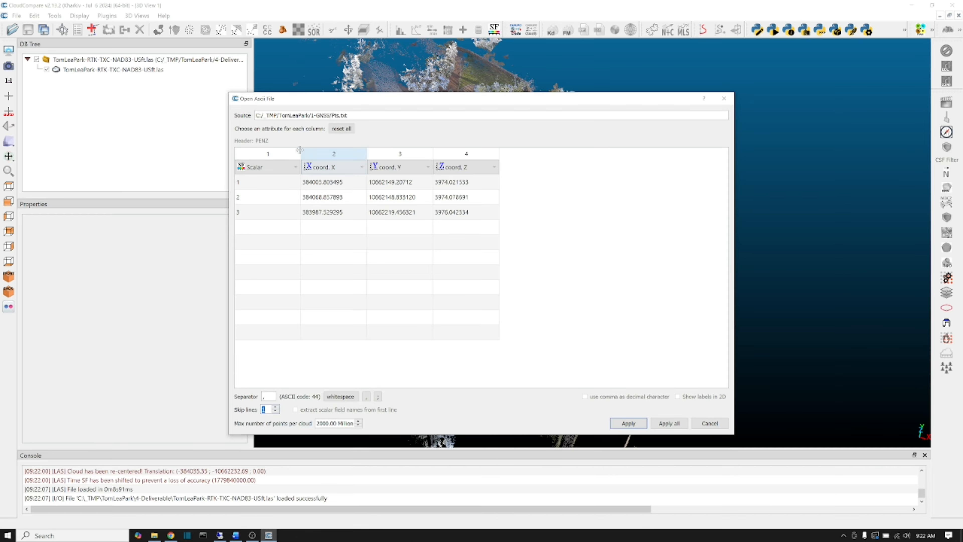
Import Pts.txt with the first column as Label, keeping the X, Y, Z columns and the proposed previous-input global shift.
left_click(268, 167)
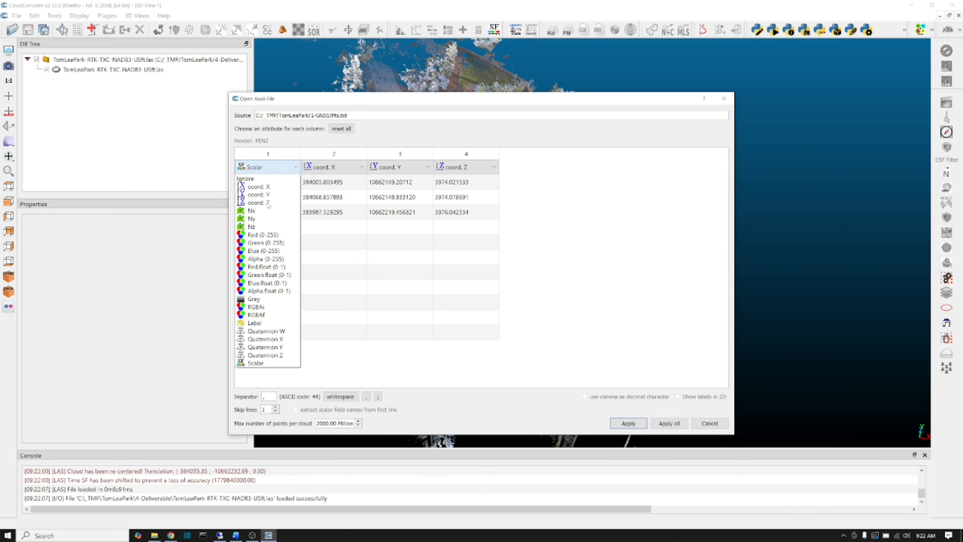
left_click(252, 322)
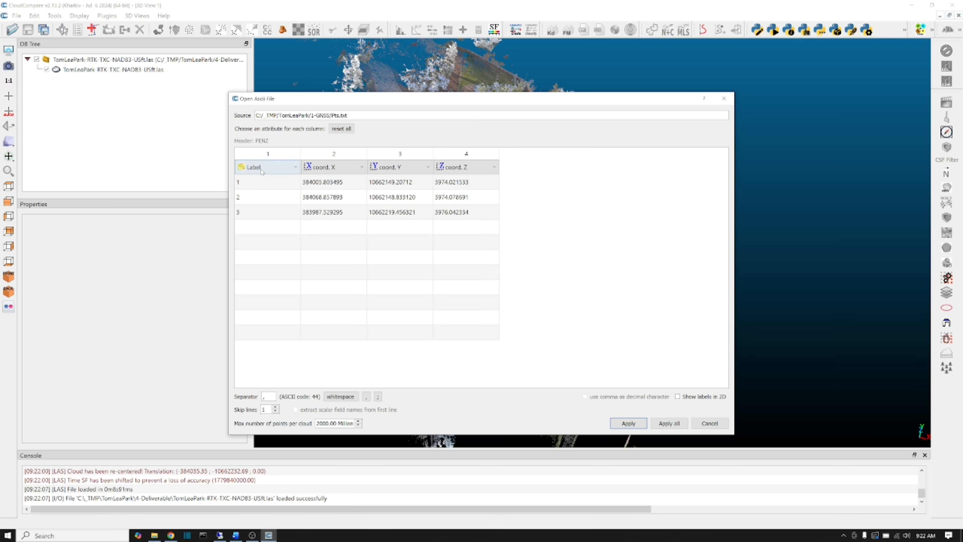
left_click(669, 424)
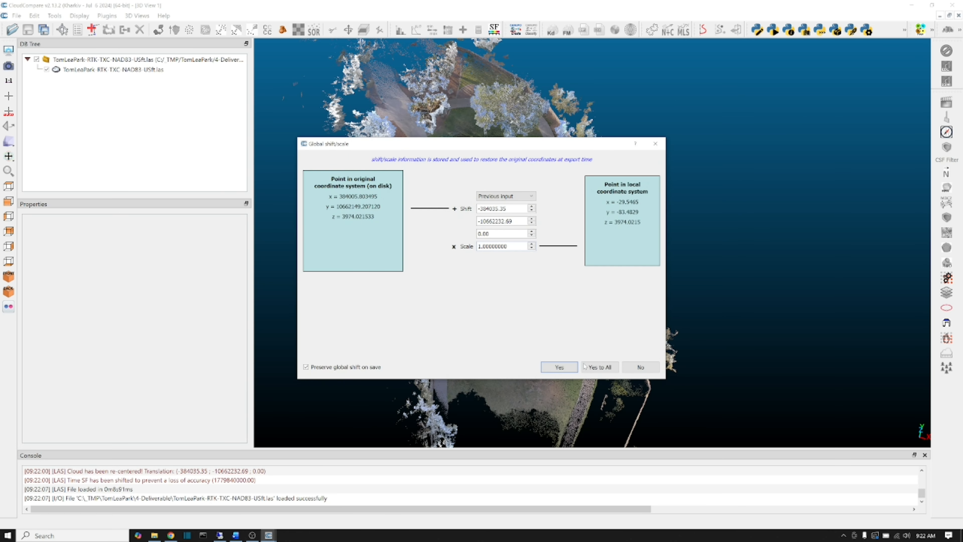
left_click(559, 367)
Set the point size of the Pts - Cloud to 15 and inspect the labelled points near the monument.
scroll(616, 262, "up", 3)
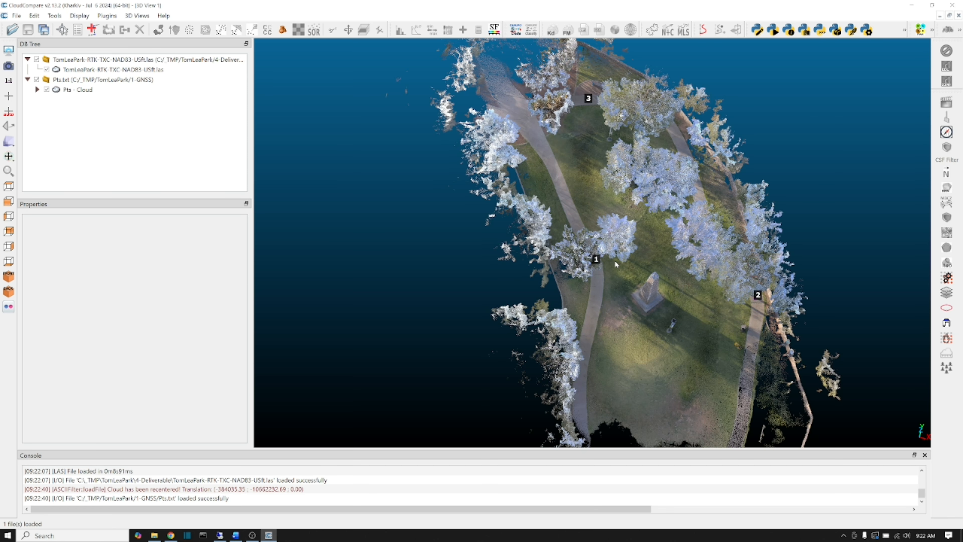
scroll(614, 262, "up", 10)
left_click_drag(631, 272, 546, 218)
left_click(78, 90)
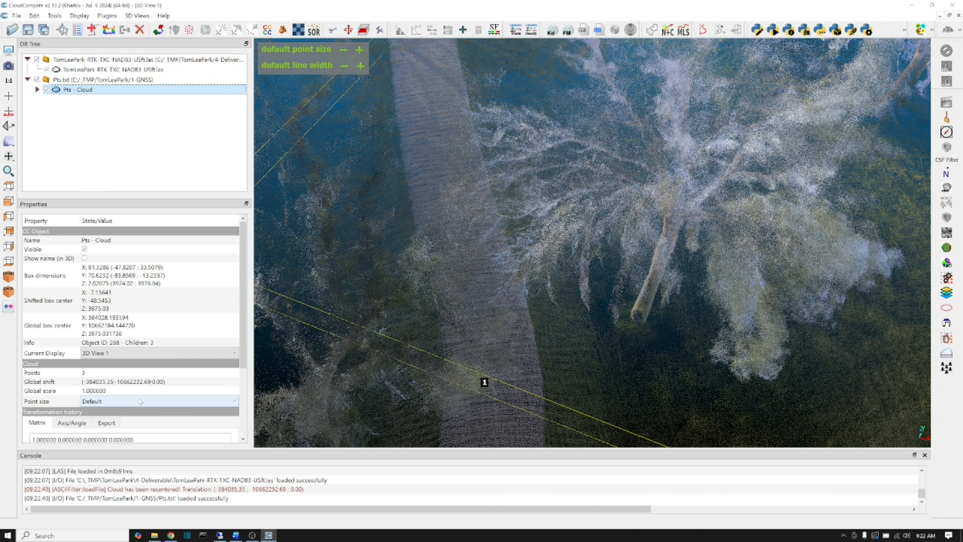
left_click(140, 402)
left_click(133, 473)
left_click_drag(455, 357, 419, 193)
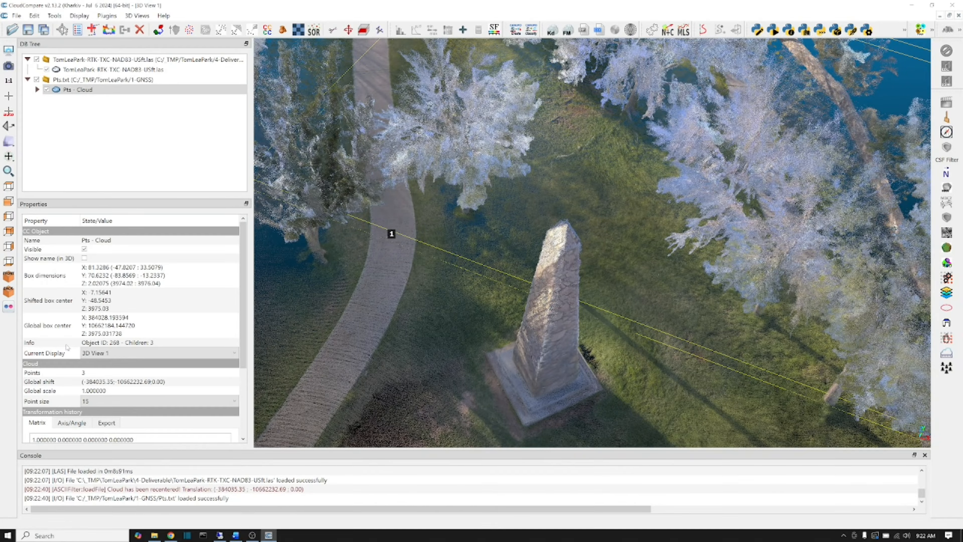
Compute cloud-to-cloud distances from Pts - Cloud to the TomLeaPark-RTK-TXC-NAD83-USft.las reference, split into X, Y and Z components.
left_click(86, 90)
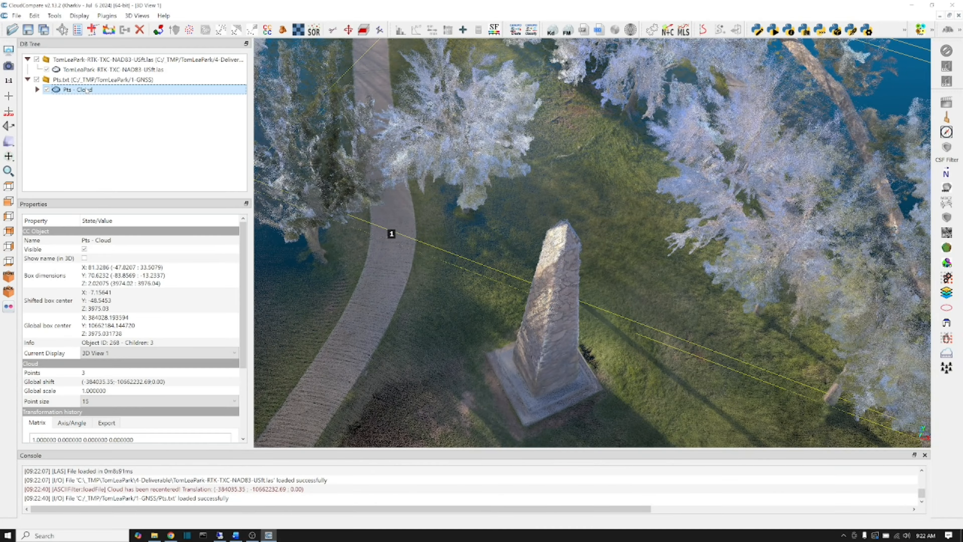
left_click(102, 69, "ctrl")
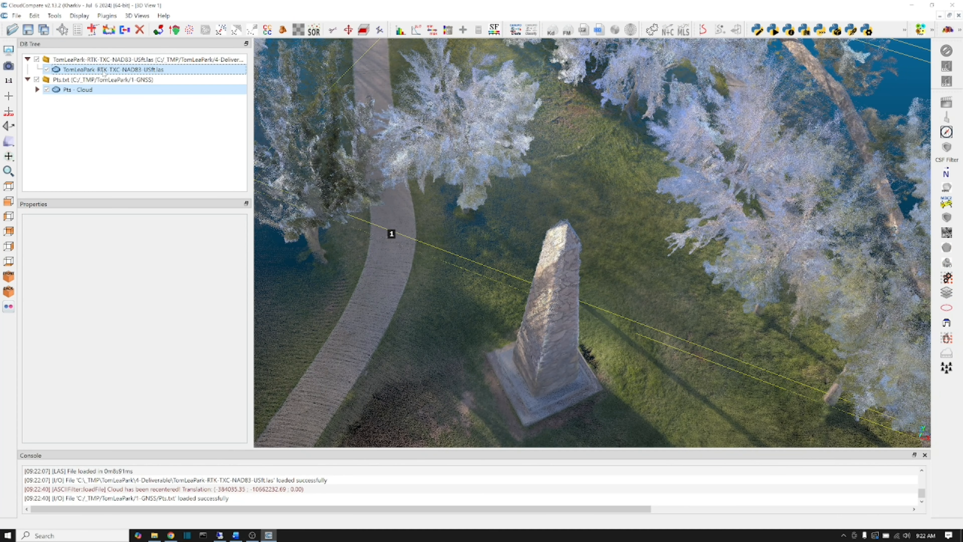
left_click(54, 16)
mouse_move(86, 57)
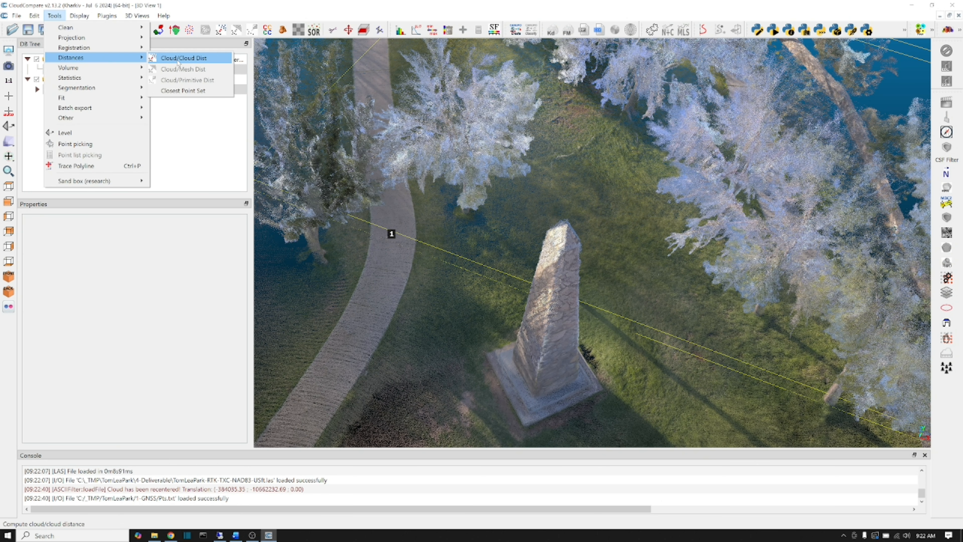
left_click(189, 58)
left_click(504, 289)
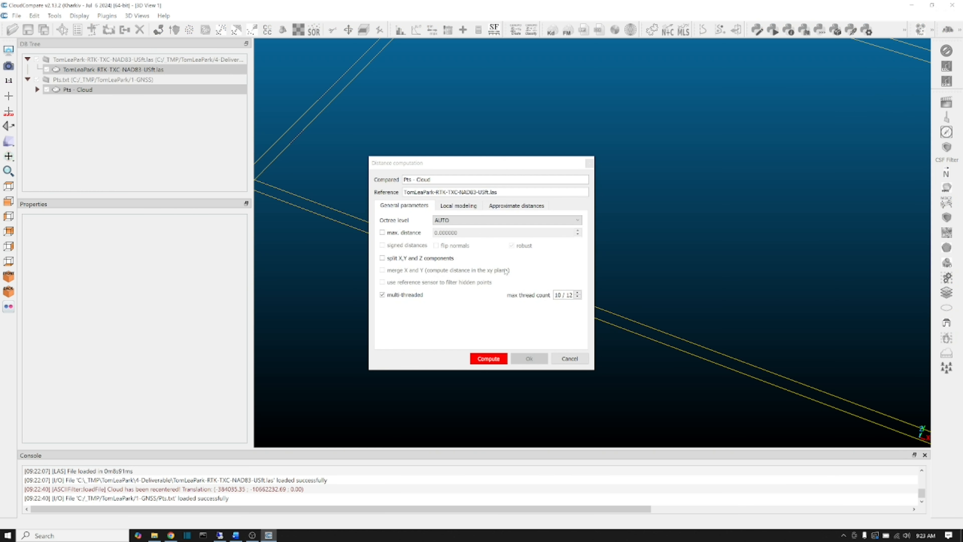
left_click(427, 259)
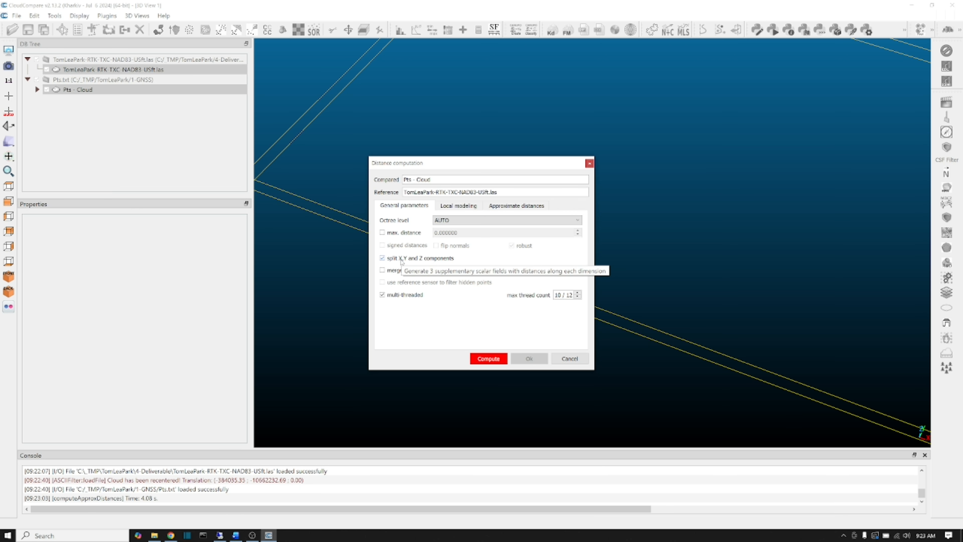
left_click(492, 359)
left_click(538, 360)
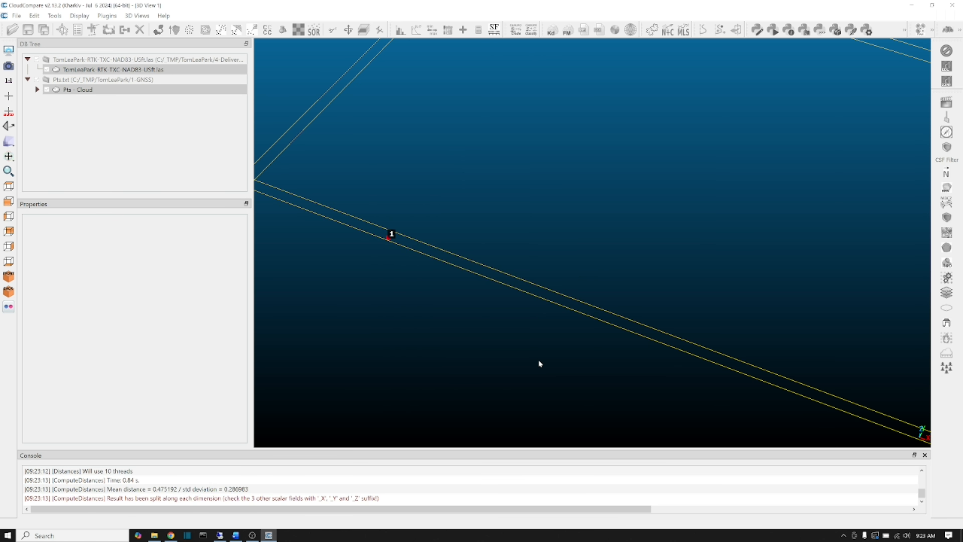
Make C2C absolute distances (Z) the active scalar field of Pts - Cloud and display its color scale.
scroll(505, 252, "down", 1)
left_click(152, 90)
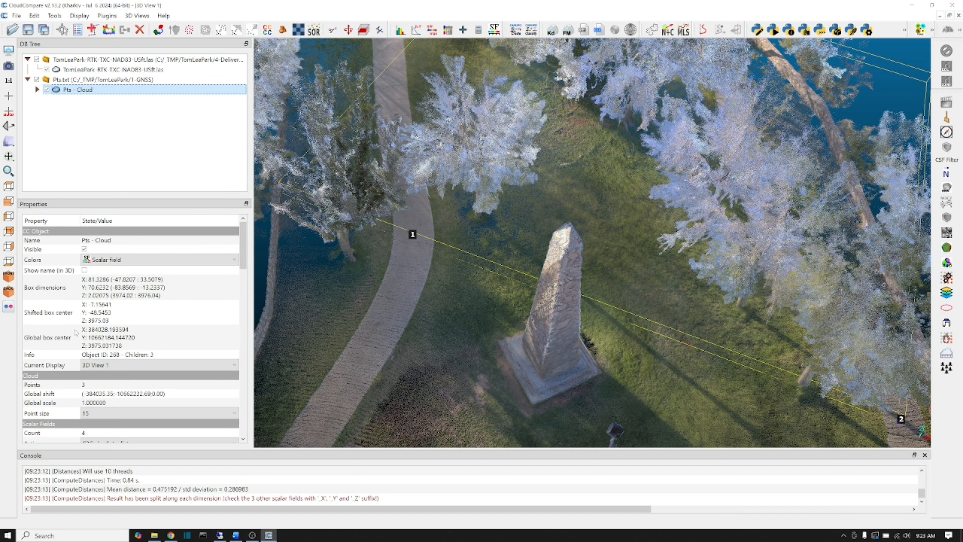
scroll(76, 333, "down", 3)
left_click(120, 369)
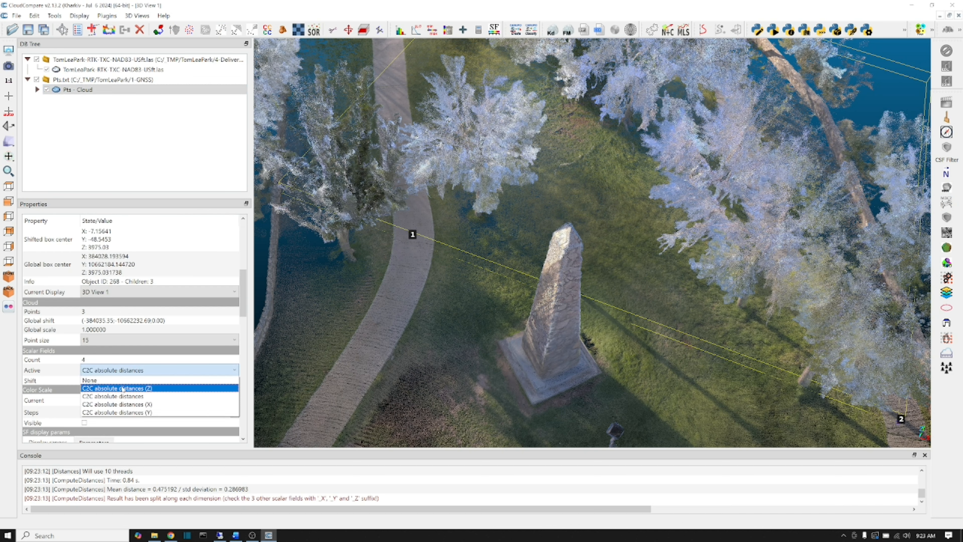
left_click(122, 412)
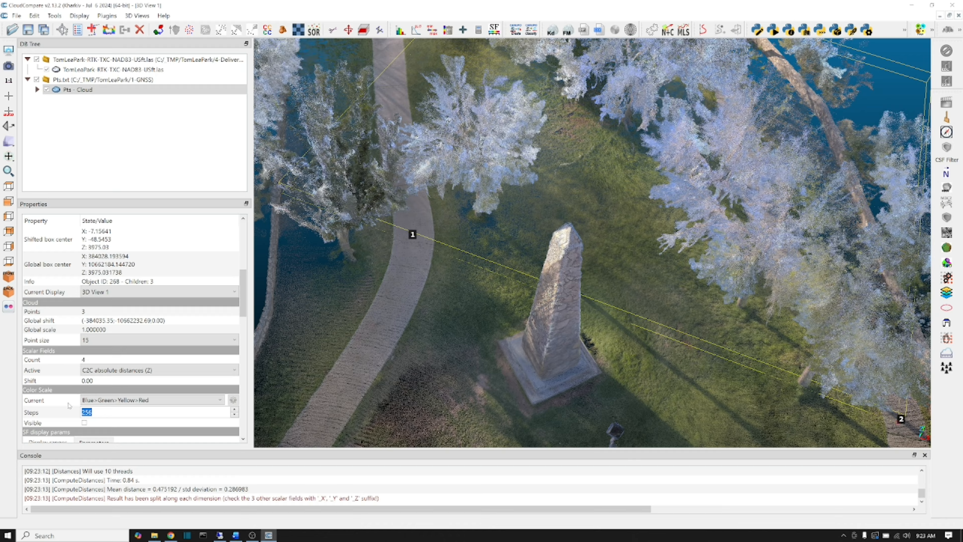
scroll(64, 363, "up", 3)
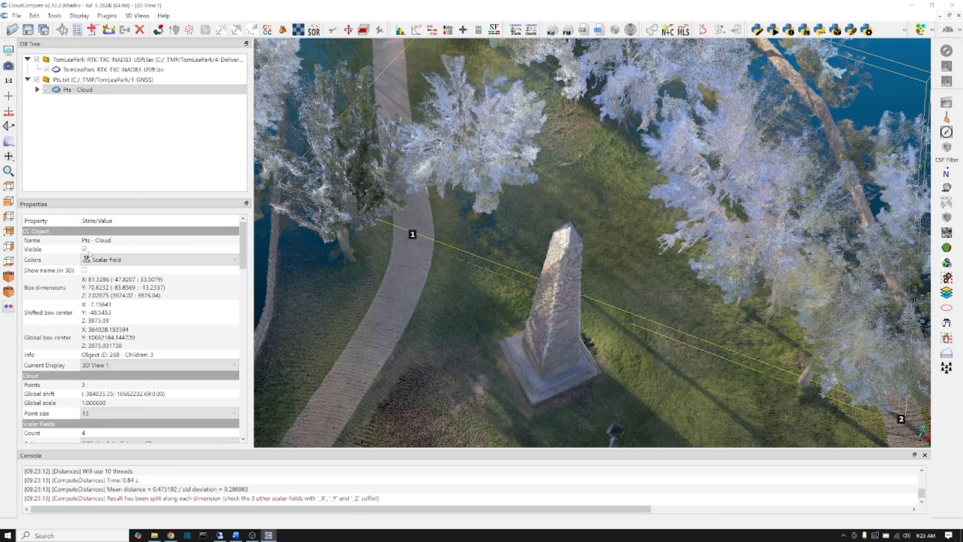
scroll(62, 311, "down", 3)
scroll(66, 391, "down", 3)
left_click(84, 363)
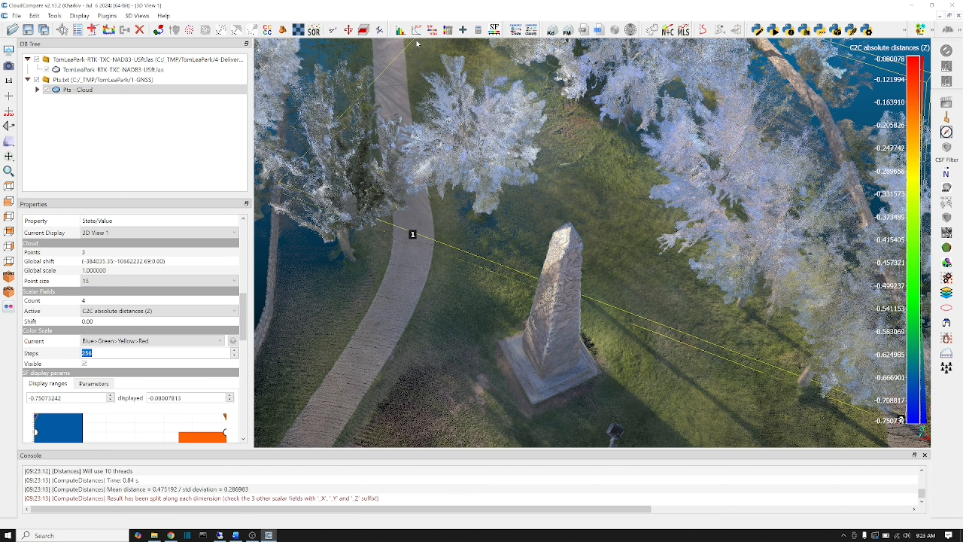
Fit a Gauss distribution to the Z distances of Pts - Cloud, review the statistics and close the histogram.
left_click(416, 30)
left_click(467, 277)
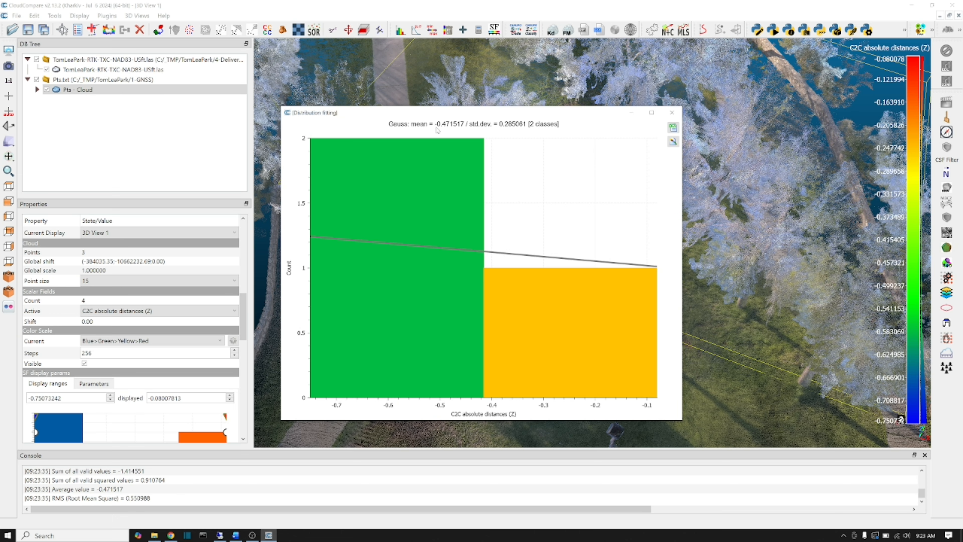
left_click(672, 112)
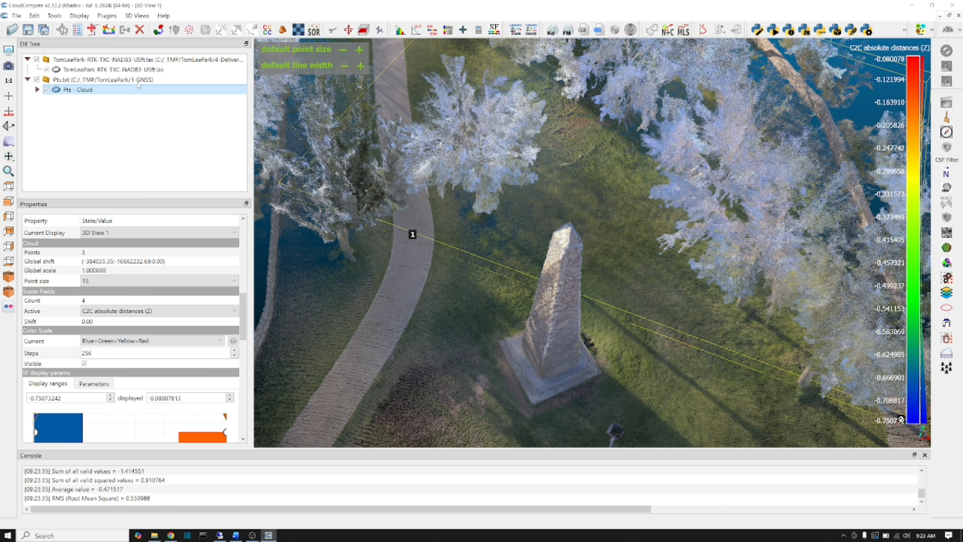
Start translating the TomLeaPark LAS cloud in advanced mode, with rotation set to None and movement allowed only along Z.
left_click(144, 70)
left_click(348, 30)
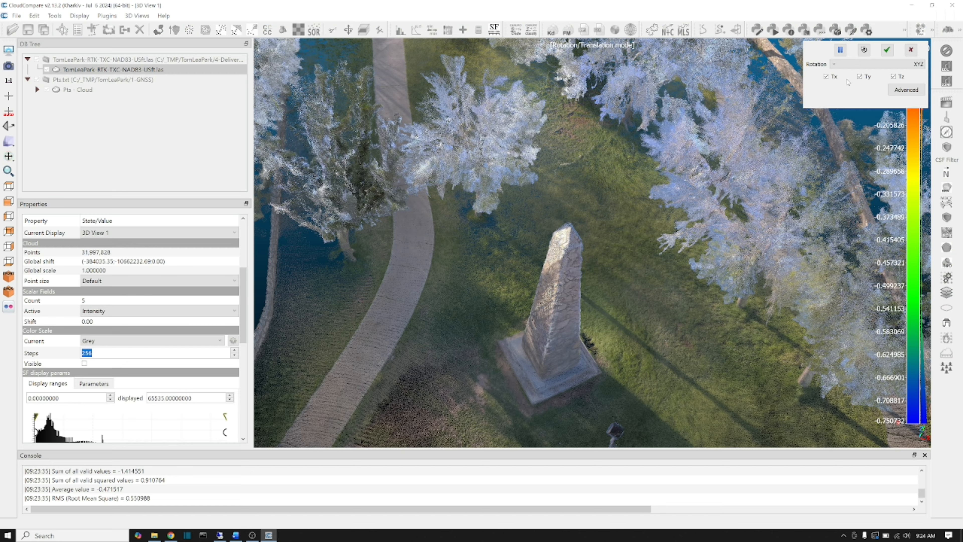
left_click(849, 83)
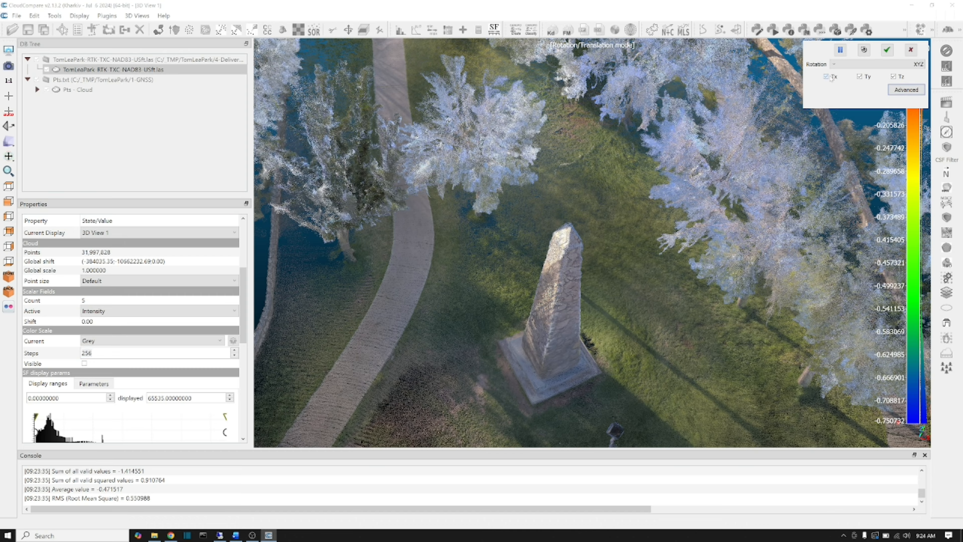
left_click(862, 78)
left_click(866, 65)
left_click(868, 101)
left_click(902, 91)
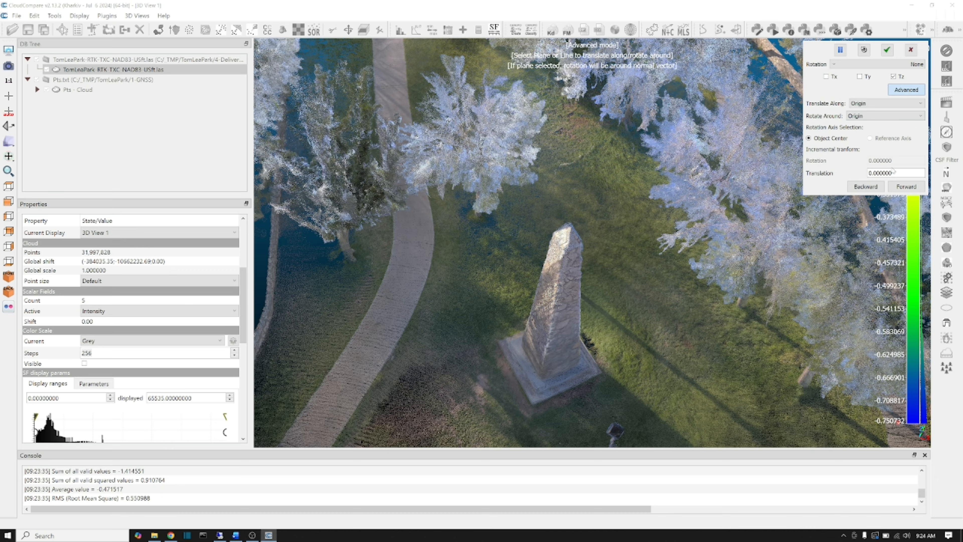
Set the incremental translation to 0.25, shift the LAS cloud forward along Z by 0.5 in total, and apply the transformation.
left_click_drag(900, 171, 873, 173)
type("25")
left_click_drag(891, 173, 853, 171)
left_click(901, 188)
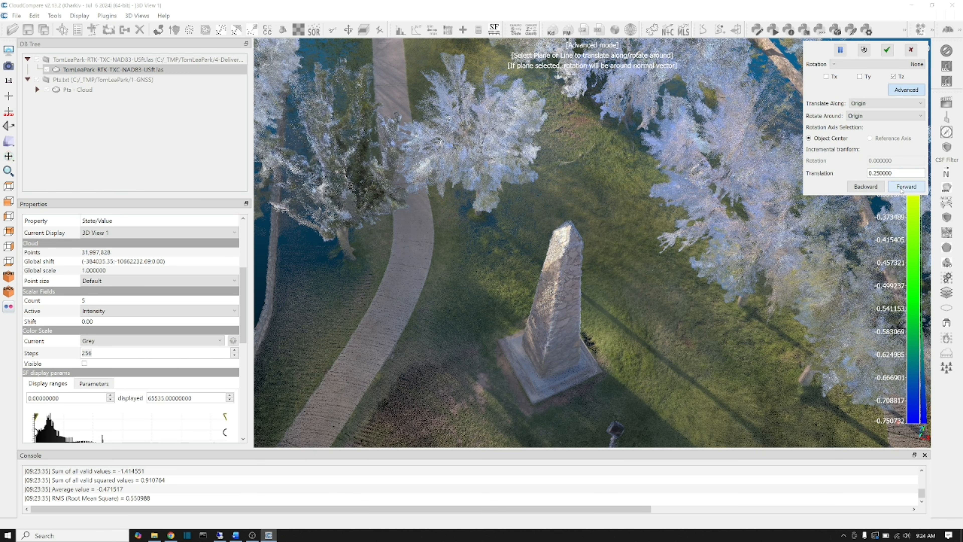
left_click(887, 50)
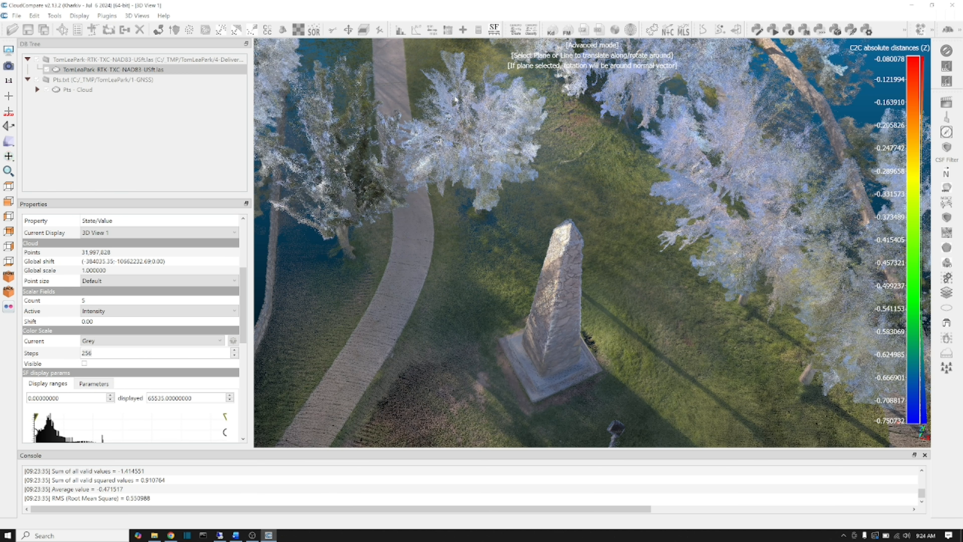
Recompute the cloud-to-cloud distances with Pts - Cloud as compared and the shifted TomLeaPark LAS cloud as reference.
left_click(135, 70)
left_click(87, 90, "ctrl")
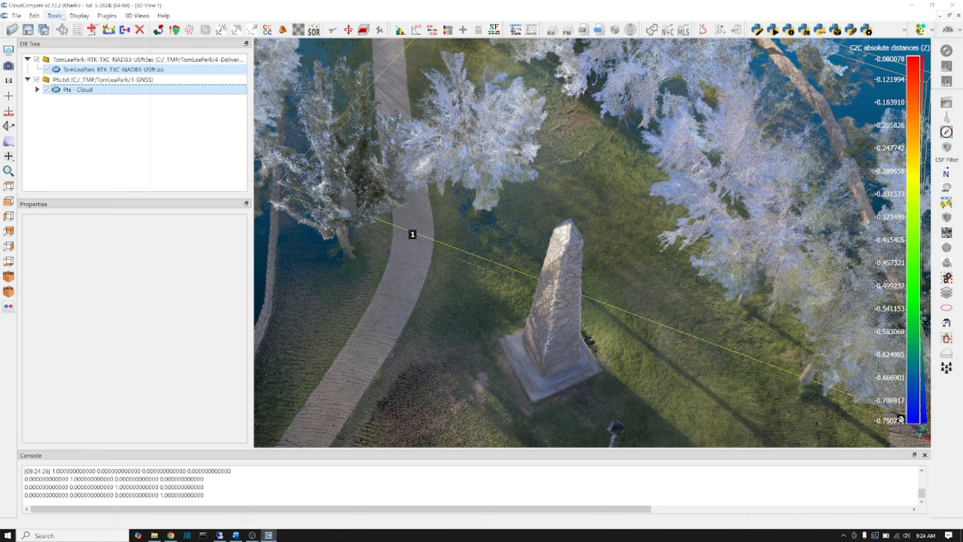
left_click(54, 16)
mouse_move(80, 58)
left_click(178, 58)
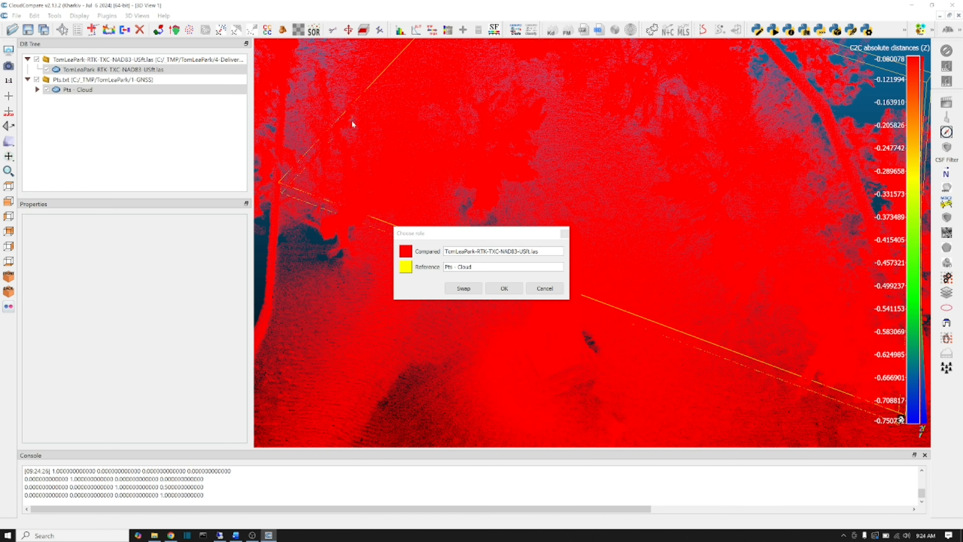
left_click(464, 289)
left_click(504, 288)
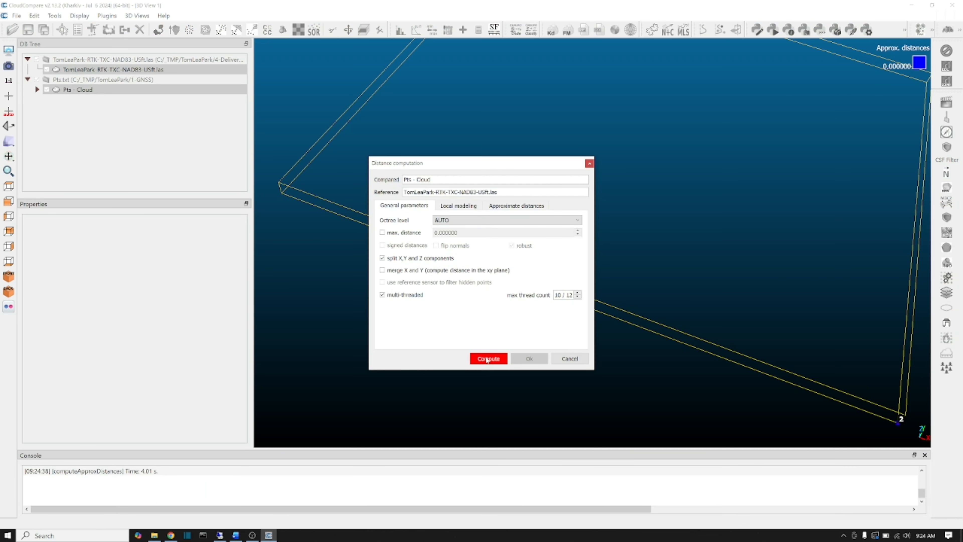
left_click(487, 359)
left_click(522, 359)
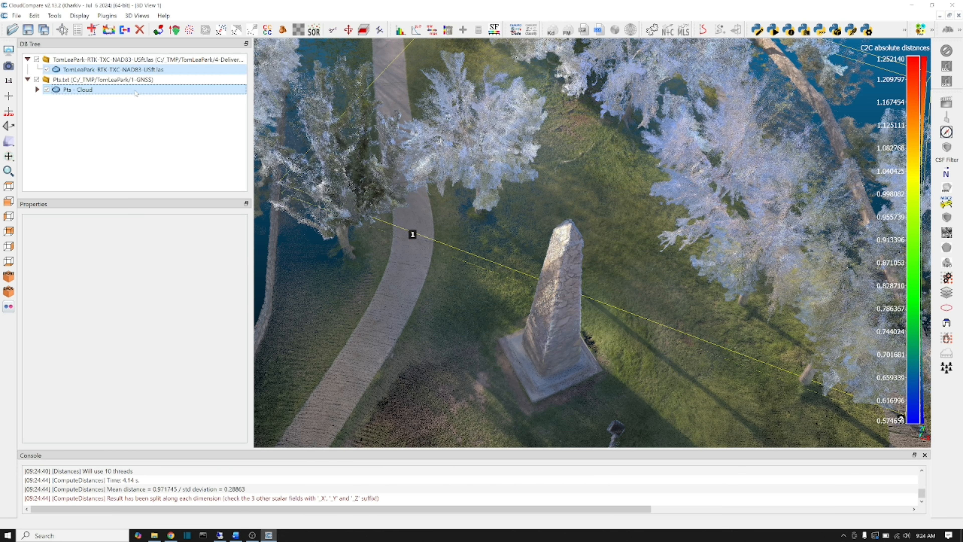
Fit a Gauss distribution to the recomputed C2C absolute distances of Pts - Cloud and close the histogram.
left_click(135, 92)
left_click(416, 30)
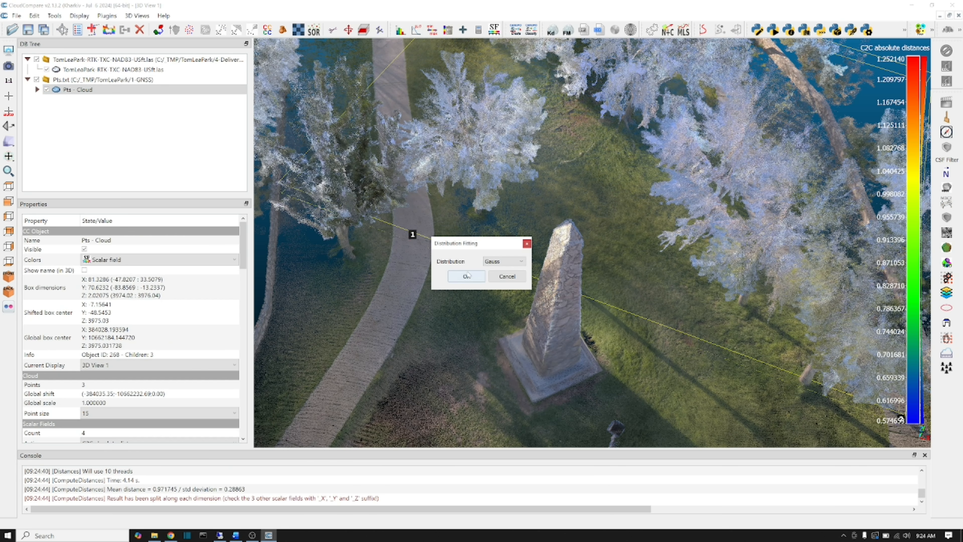
left_click(467, 275)
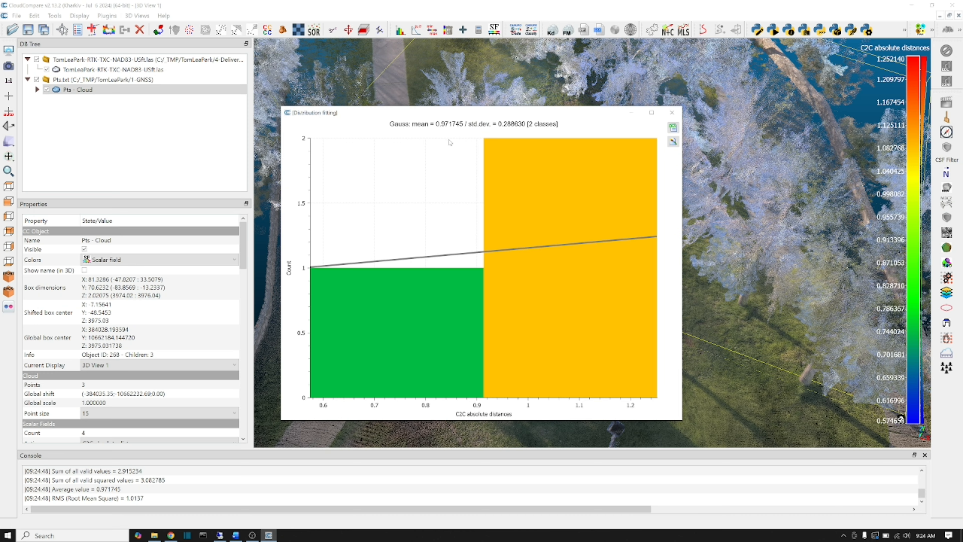
left_click(672, 113)
Move the TomLeaPark LAS cloud backward along Z by 1.0 in total using 0.25 increments, and apply the transformation.
left_click(114, 69)
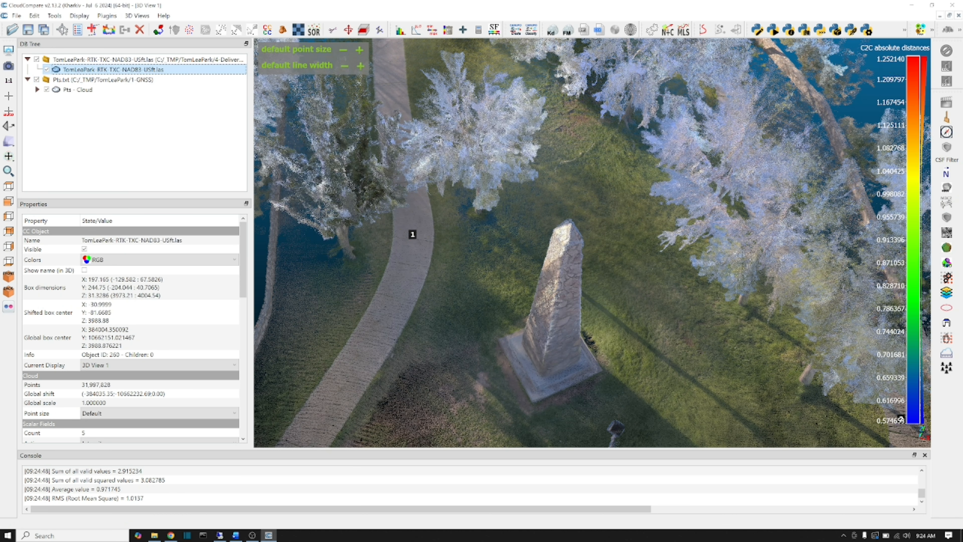
left_click(349, 30)
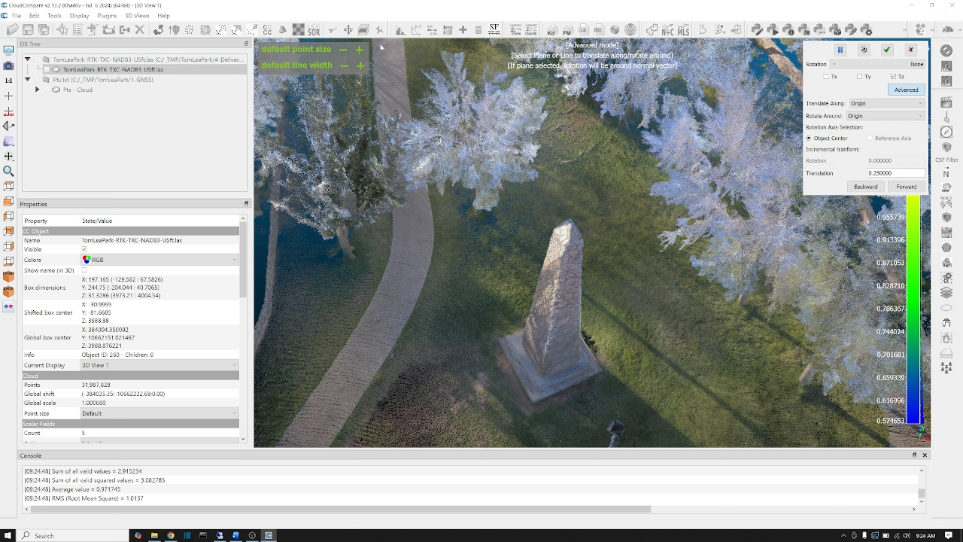
left_click(865, 186)
left_click(867, 187)
left_click(868, 186)
left_click(887, 50)
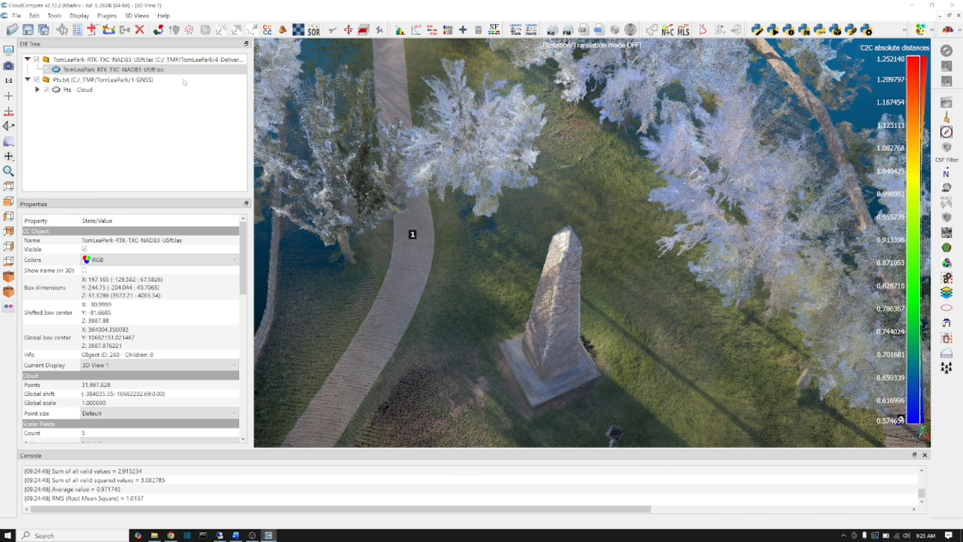
Compute cloud-to-cloud distances with Pts - Cloud as compared and the lowered LAS cloud as reference, splitting X, Y and Z components.
left_click(78, 89, "ctrl")
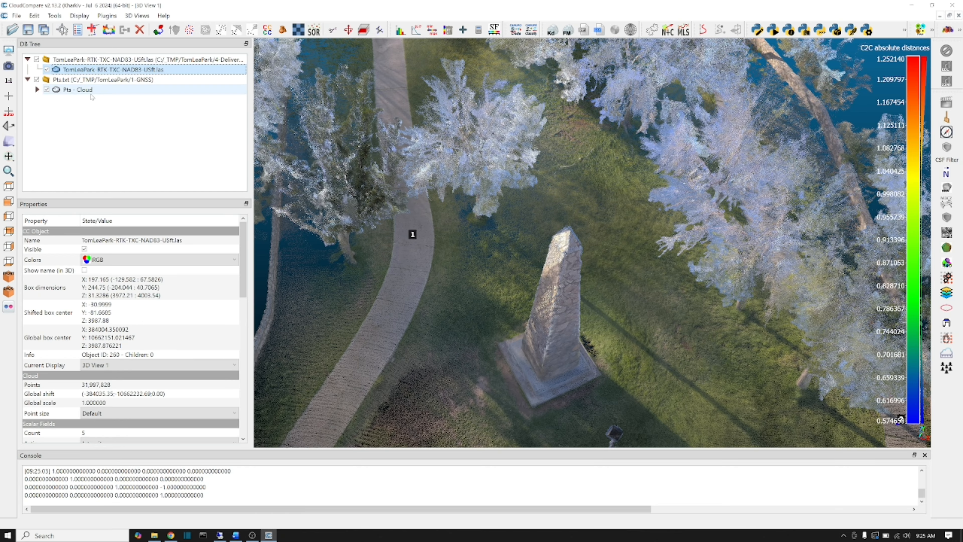
left_click(58, 18)
mouse_move(95, 58)
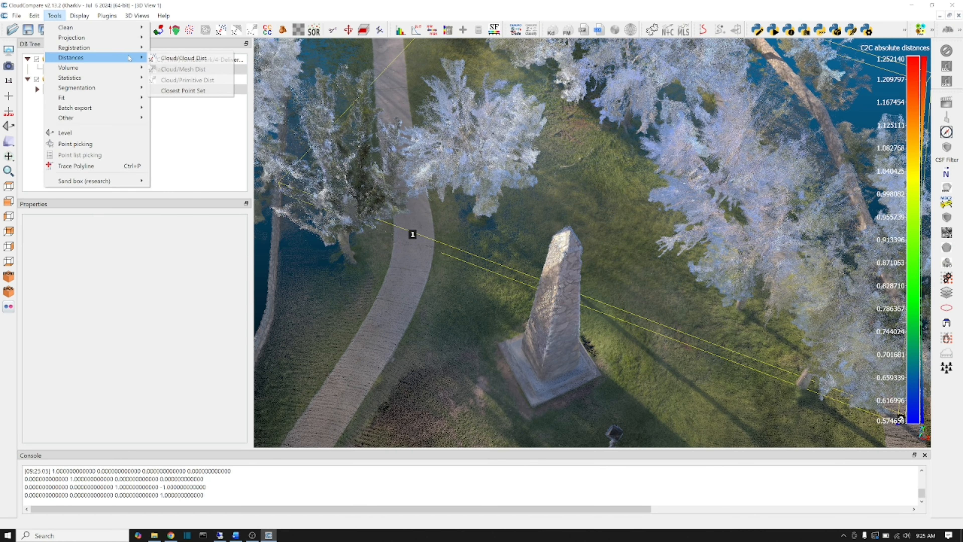
left_click(181, 60)
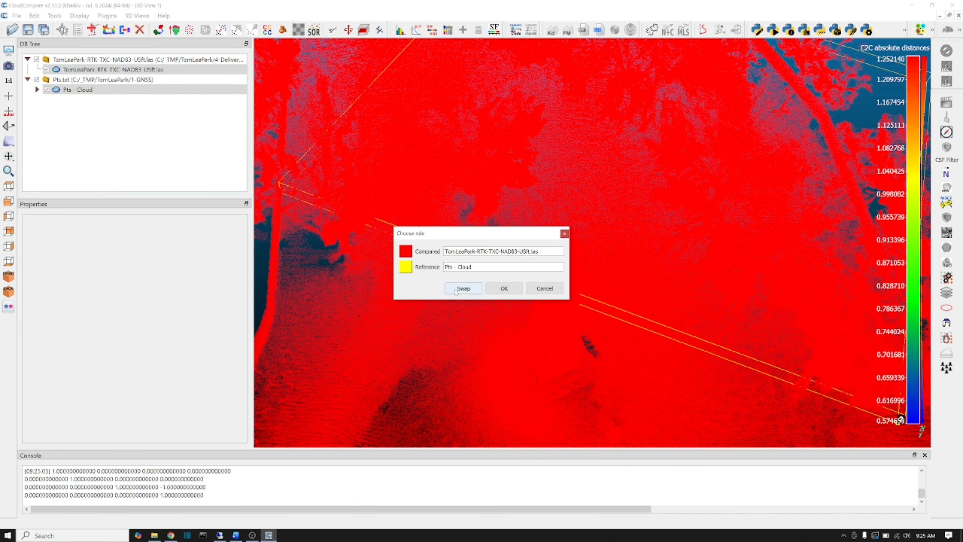
left_click(456, 288)
left_click(502, 289)
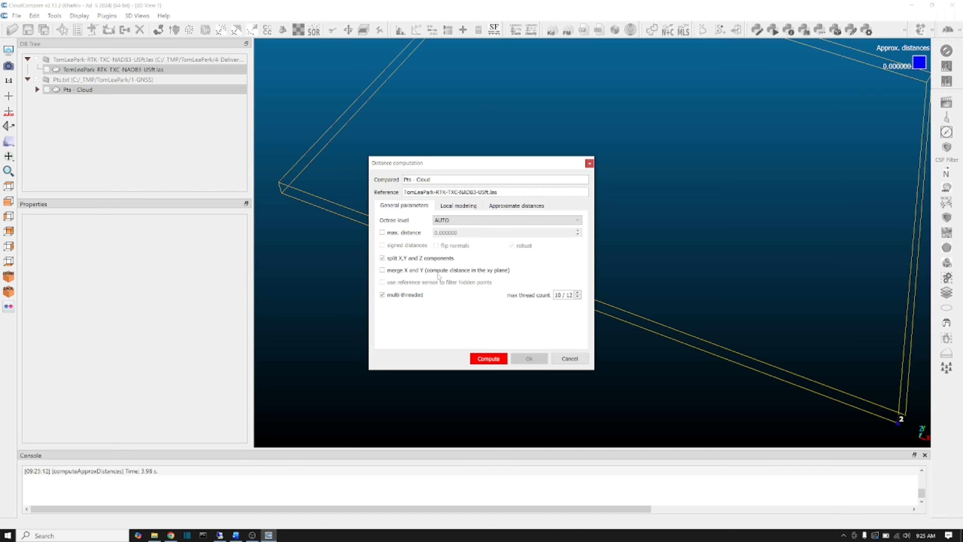
left_click(488, 359)
left_click(529, 358)
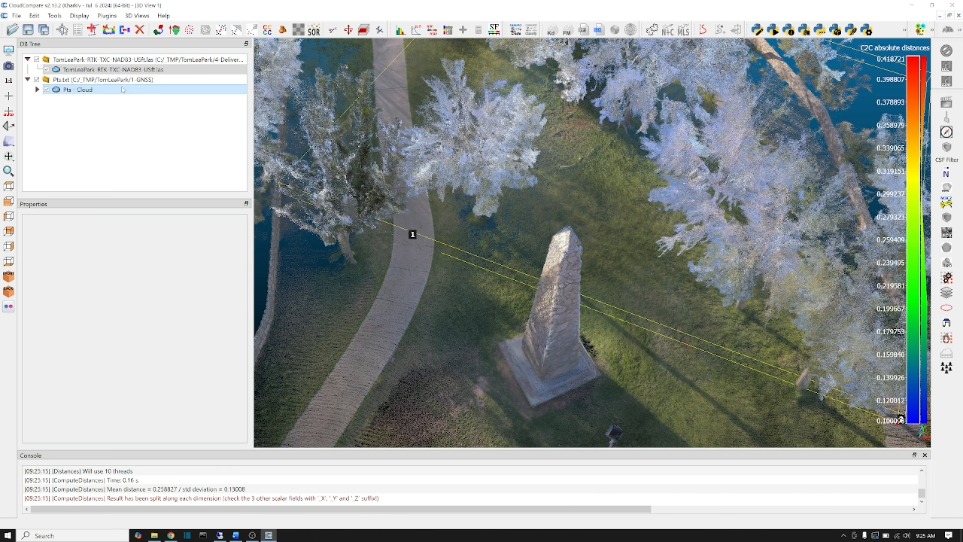
Fit a Gauss distribution to the C2C absolute distances of Pts - Cloud and close the histogram.
left_click(110, 91)
left_click(432, 30)
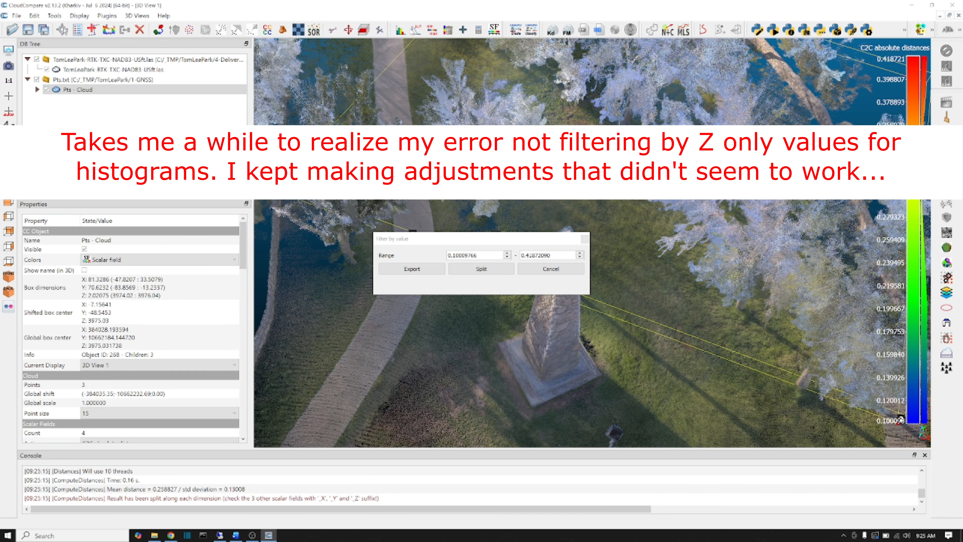
left_click(531, 267)
left_click(418, 31)
left_click(467, 276)
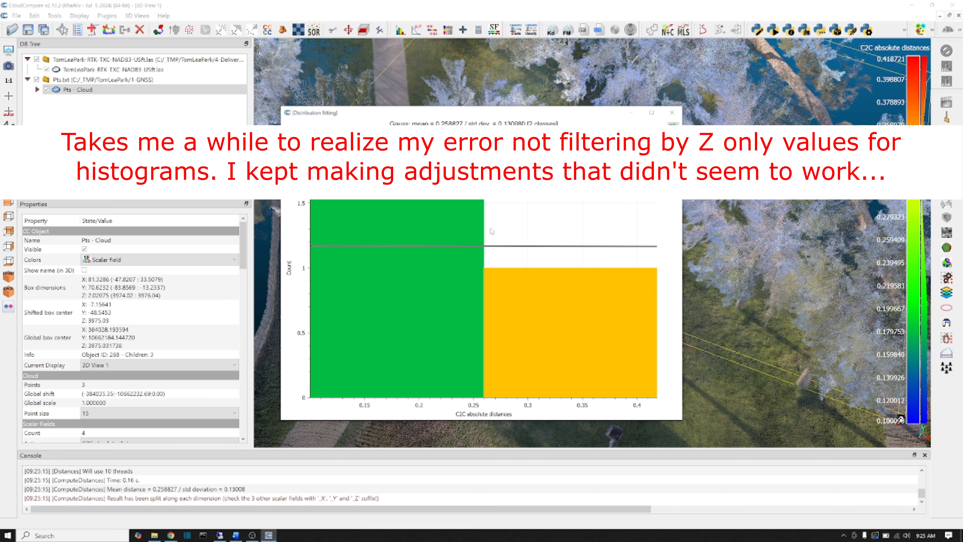
left_click_drag(527, 115, 594, 114)
left_click(739, 111)
Move the TomLeaPark LAS cloud backward along Z by 0.25 and apply the transformation.
left_click(114, 69)
left_click(349, 30)
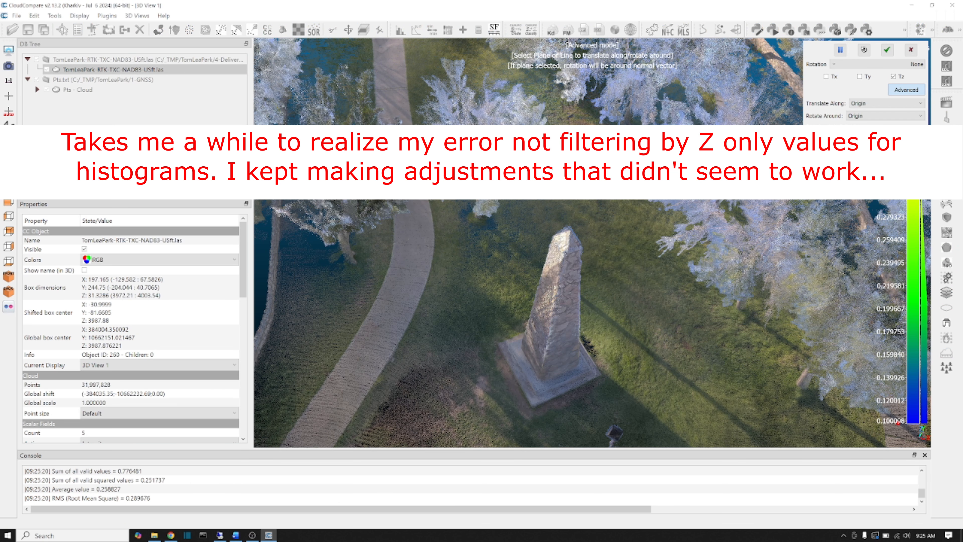
left_click(887, 50)
Recompute the distances from Pts - Cloud to the LAS reference cloud with the X, Y and Z components split.
left_click(95, 89, "ctrl")
left_click(55, 15)
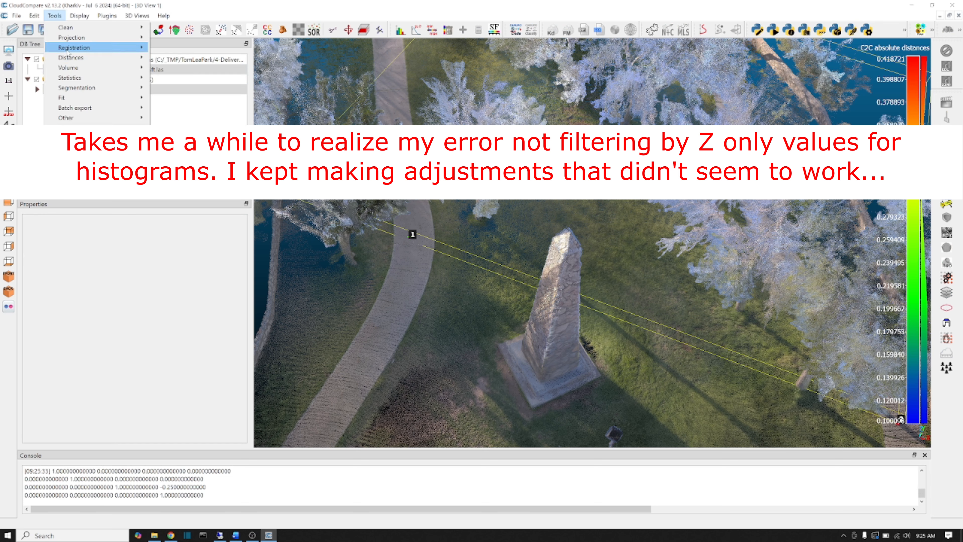
mouse_move(74, 58)
left_click(178, 58)
left_click(505, 288)
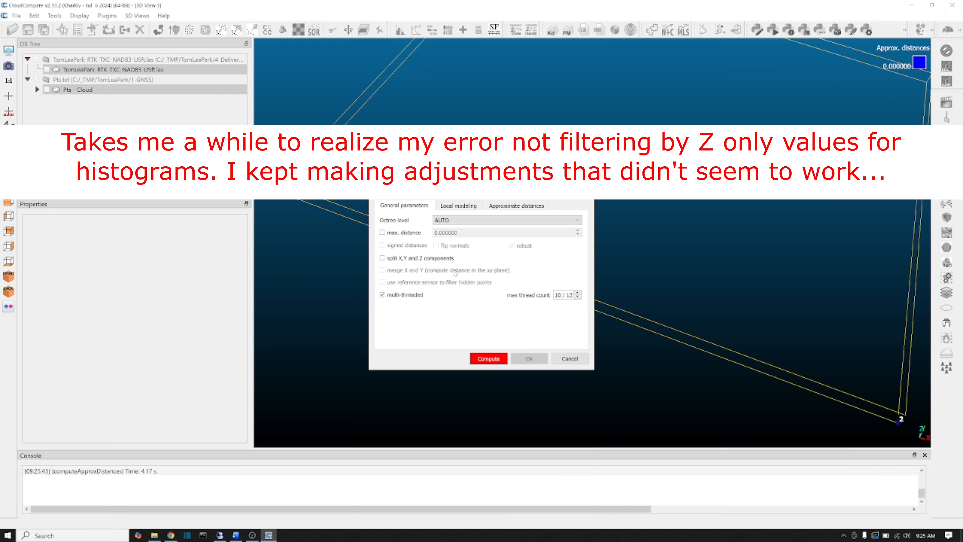
left_click(386, 259)
left_click(489, 359)
left_click(529, 359)
Fit a Gauss distribution to the newly computed C2C absolute distances of Pts - Cloud.
left_click(87, 89)
left_click(432, 30)
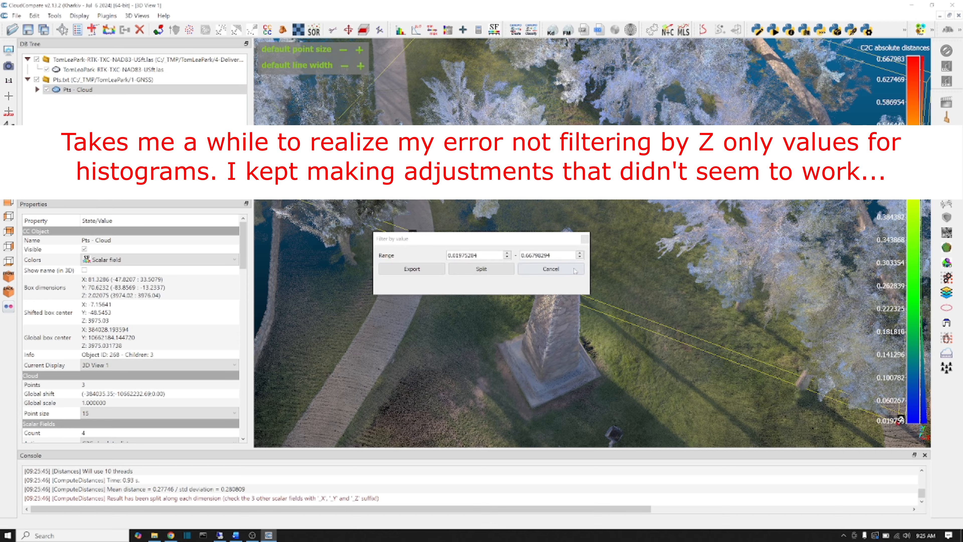
left_click(550, 269)
left_click(416, 29)
left_click(476, 280)
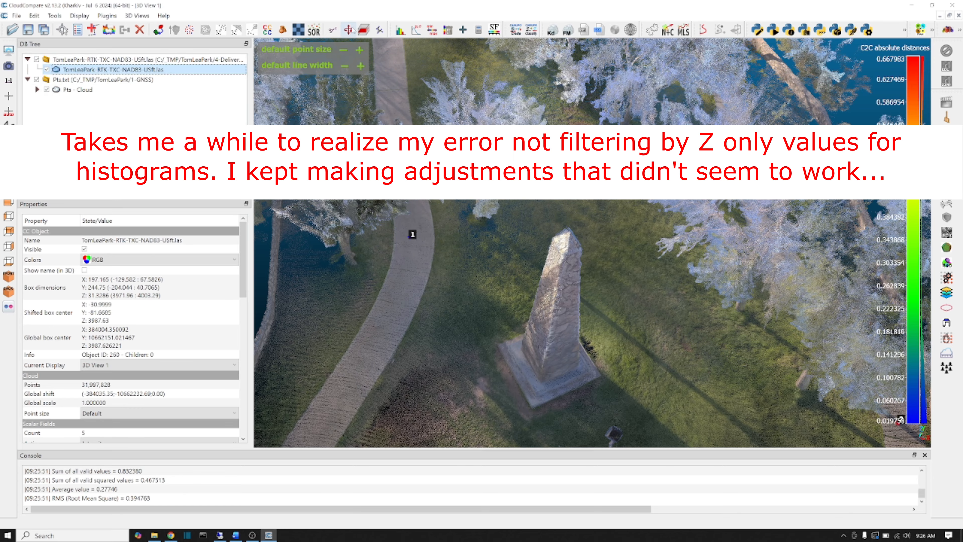
Move the LAS cloud backward along Z by another 0.25 and recompute the split-component distances from Pts - Cloud to it.
key("ctrl+t")
left_click(887, 50)
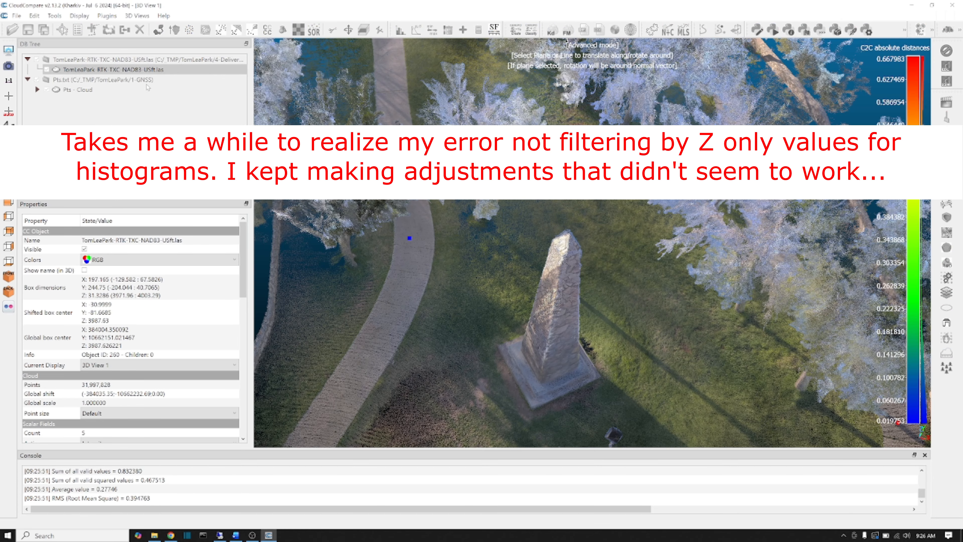
left_click(78, 90, "ctrl")
left_click(54, 16)
left_click(178, 89)
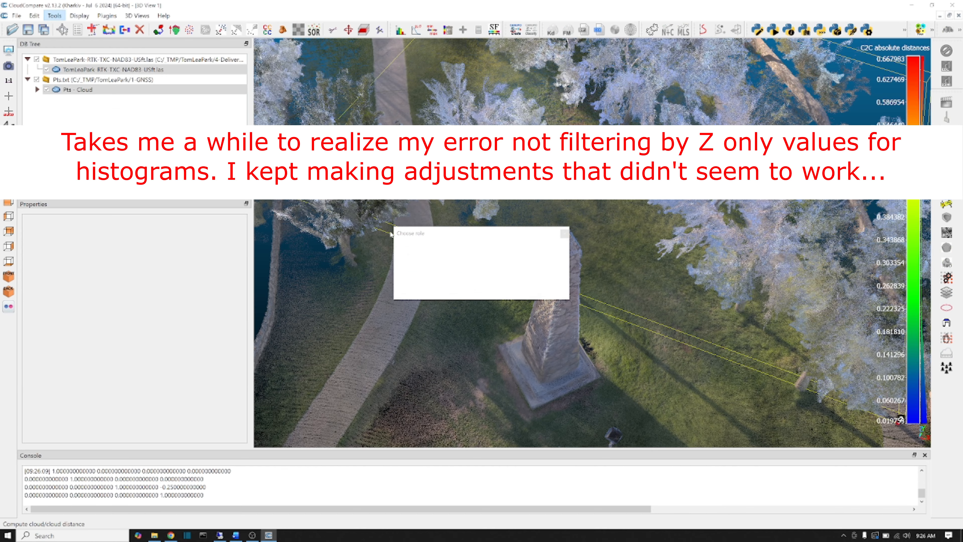
left_click(413, 291)
left_click(515, 290)
left_click(389, 258)
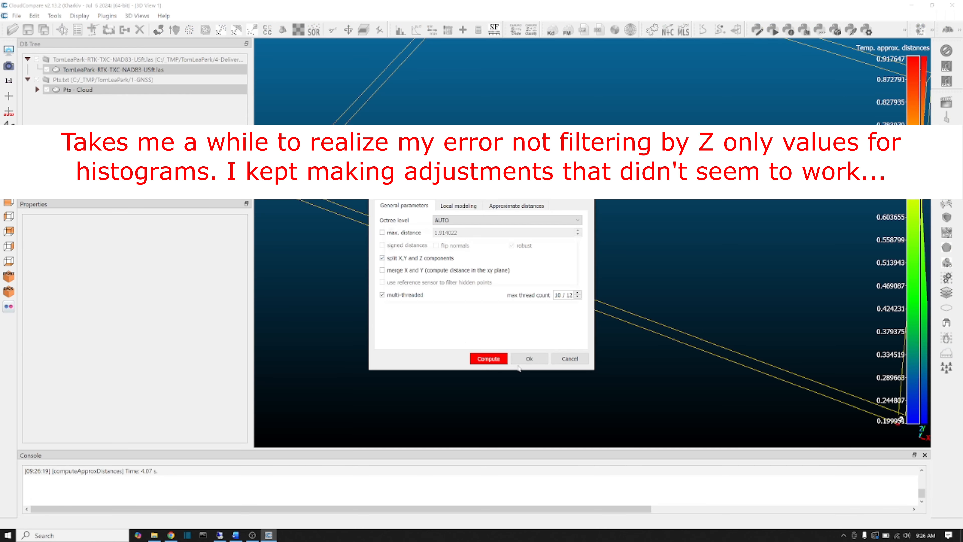
left_click(489, 359)
left_click(529, 359)
Check the effect of the second 0.25 shift with a Gauss fit of the absolute distances, and close the histogram.
left_click(416, 30)
left_click(477, 276)
left_click_drag(569, 113, 666, 110)
left_click(769, 110)
Move the TomLeaPark LAS cloud forward along Z by 0.5 and apply the transformation.
left_click(113, 70)
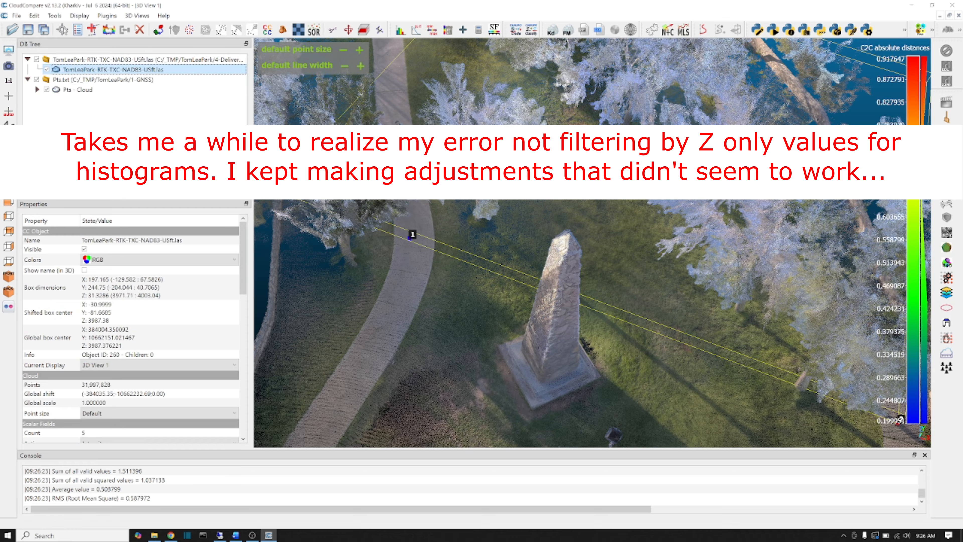
left_click(349, 30)
left_click(888, 167)
left_click(887, 50)
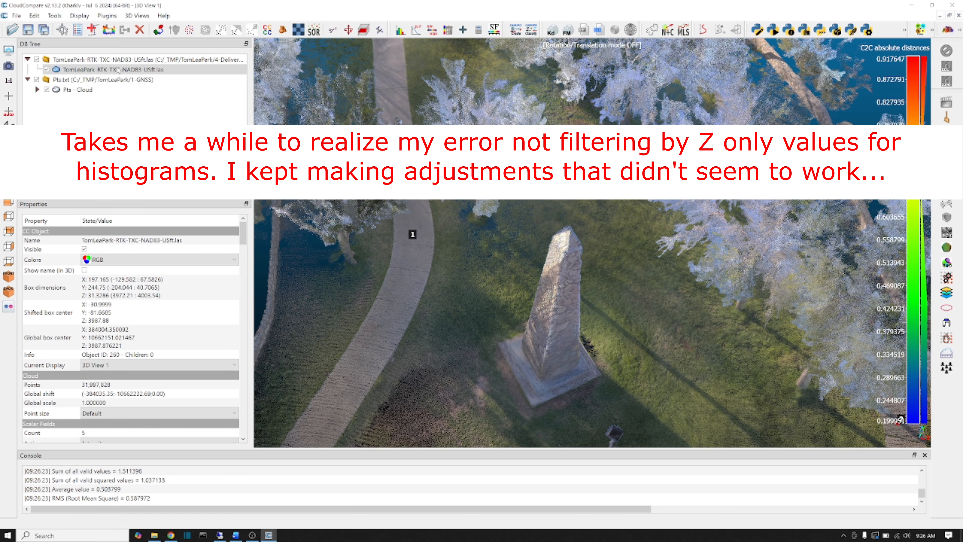
Compute cloud-to-cloud distances again for Pts - Cloud against the raised LAS reference cloud, with X, Y and Z components split.
left_click(231, 115)
left_click(54, 16)
mouse_move(70, 57)
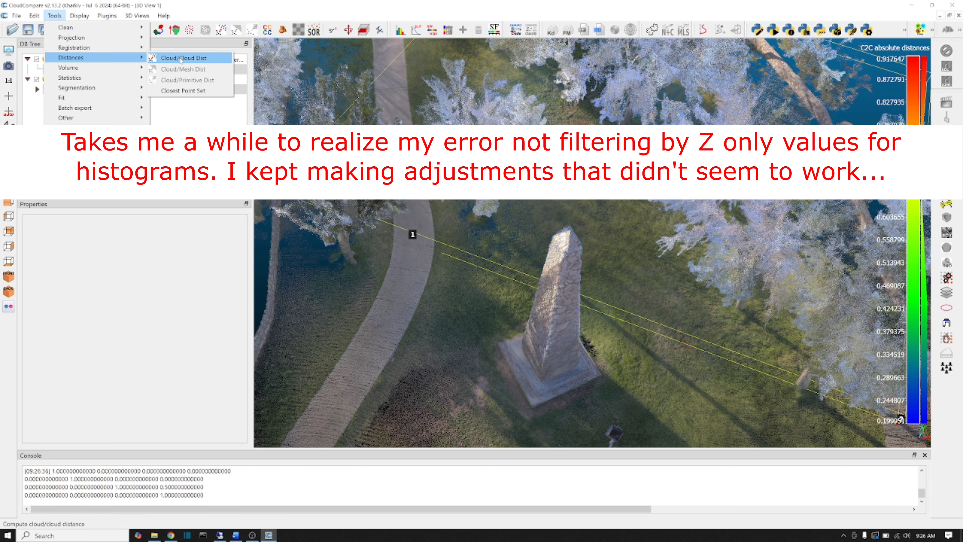
left_click(180, 58)
left_click(504, 284)
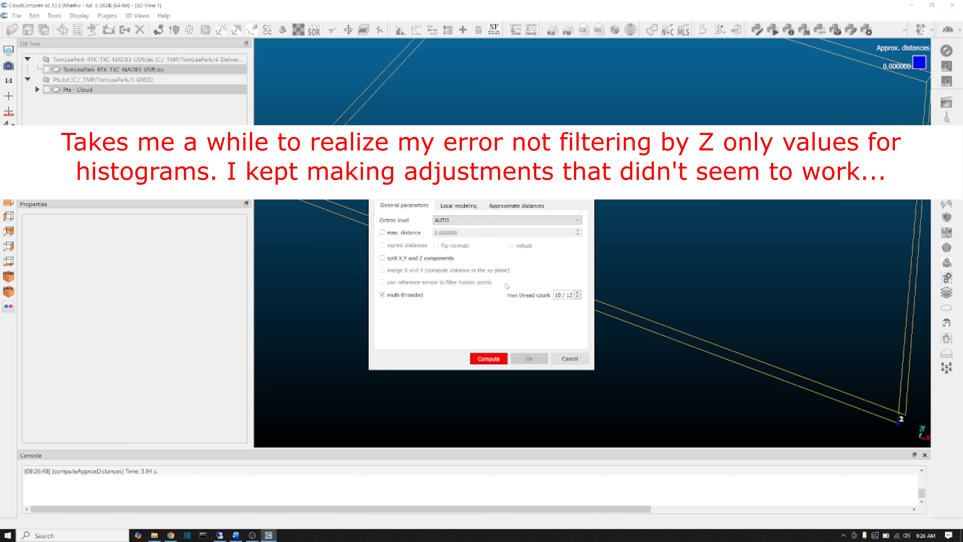
left_click(382, 258)
left_click(487, 360)
left_click(529, 359)
Set the active scalar field of Pts - Cloud to C2C absolute distances (Z).
scroll(102, 304, "down", 1)
left_click(90, 416)
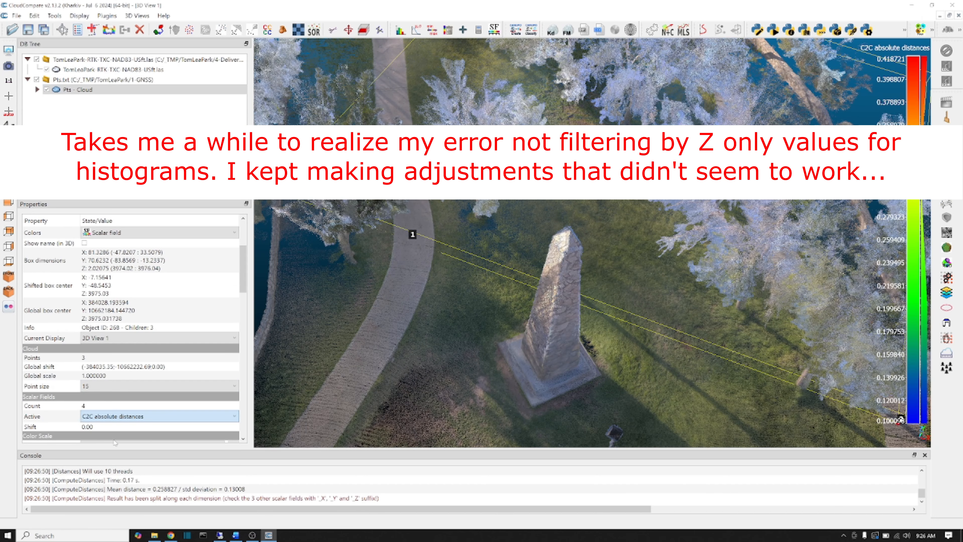
left_click(114, 457)
Fit a Gauss distribution to the Z-only distances, close the histogram, and review the available scalar fields.
left_click(459, 278)
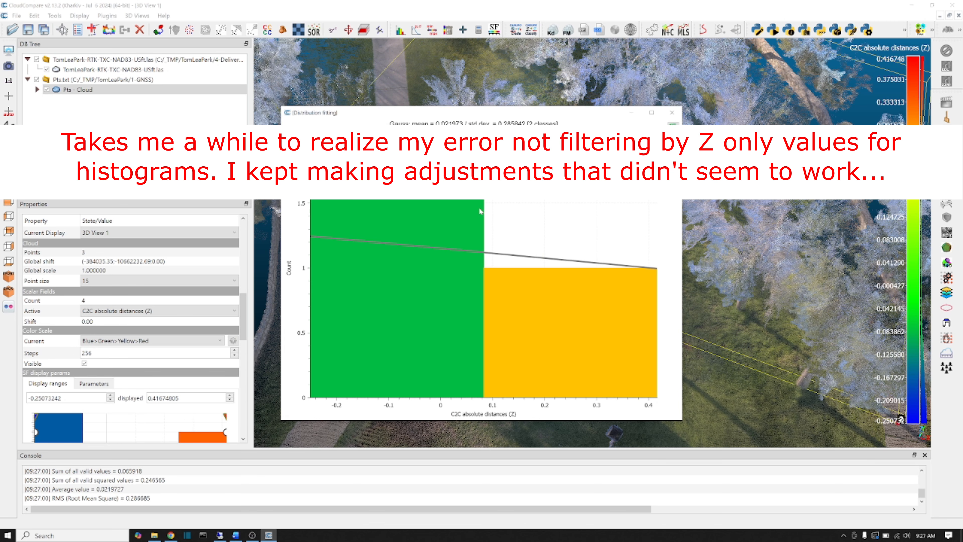
left_click(672, 112)
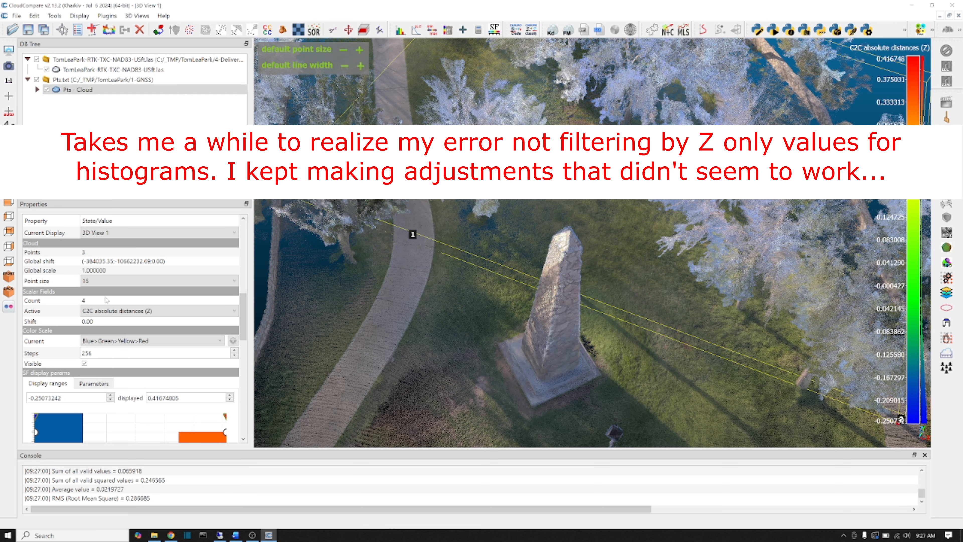
left_click(174, 311)
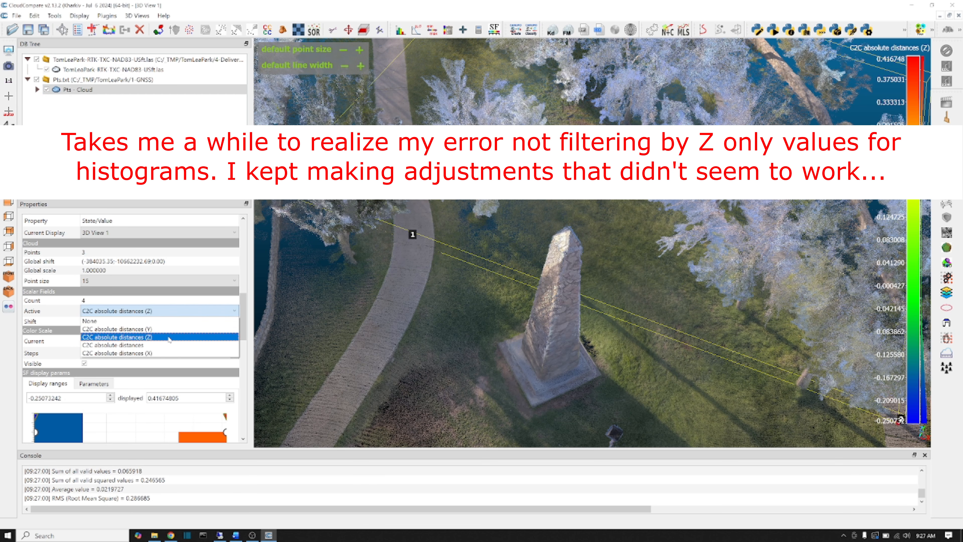
left_click(162, 344)
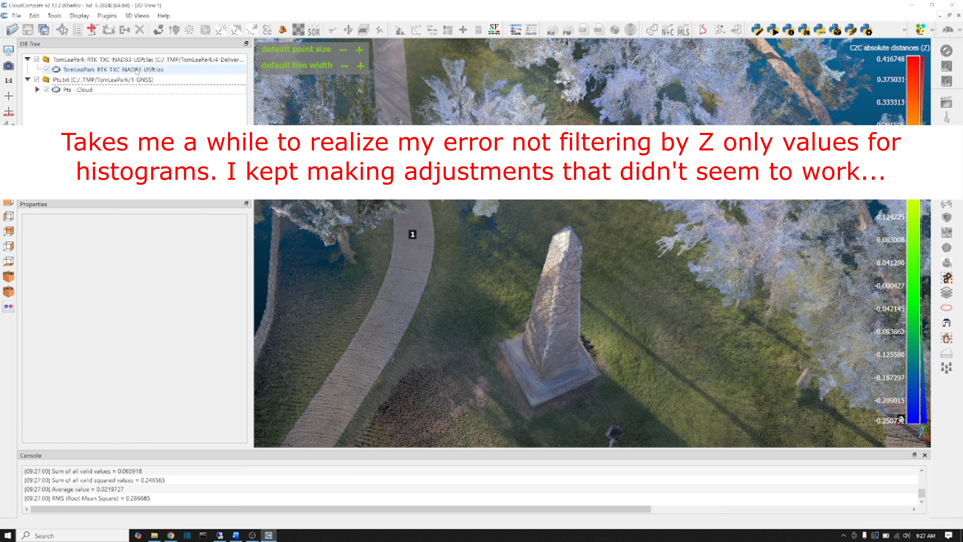
Save the LAS cloud as TomLeaPark-RTK-TXC-NAD83-USft-shifted.las in the 4-Deliverable folder at the original scale, and close the program.
left_click(95, 70)
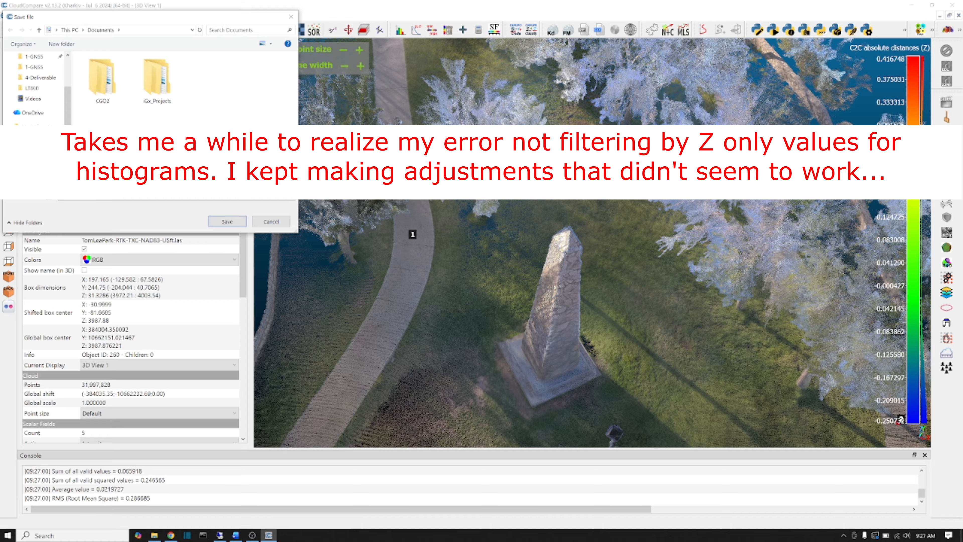
left_click(34, 67)
left_click(39, 30)
double_click(100, 97)
left_click(218, 223)
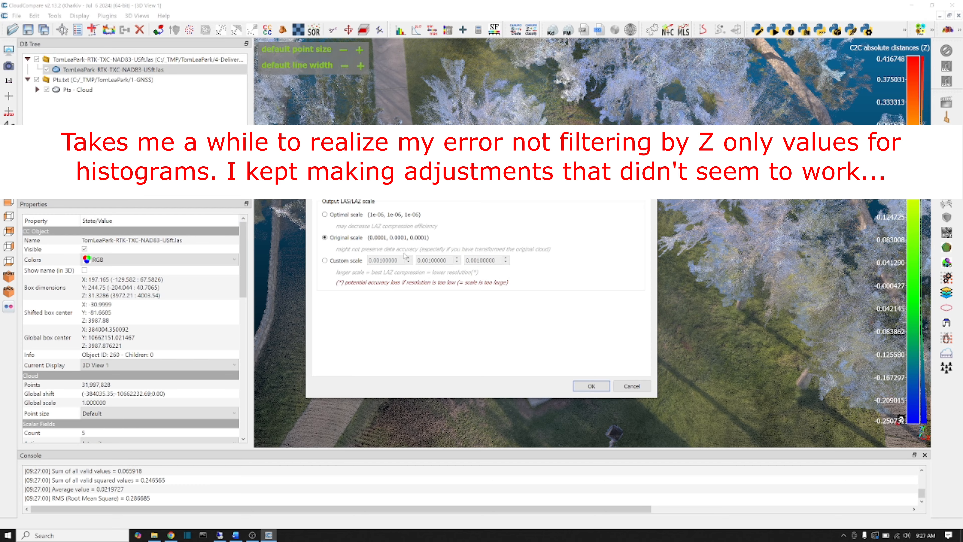
left_click(592, 388)
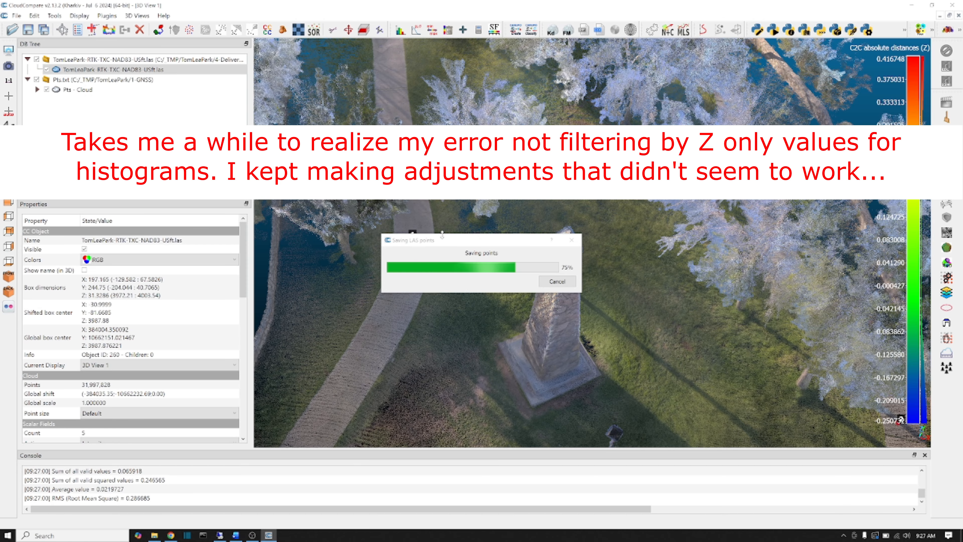
left_click(954, 6)
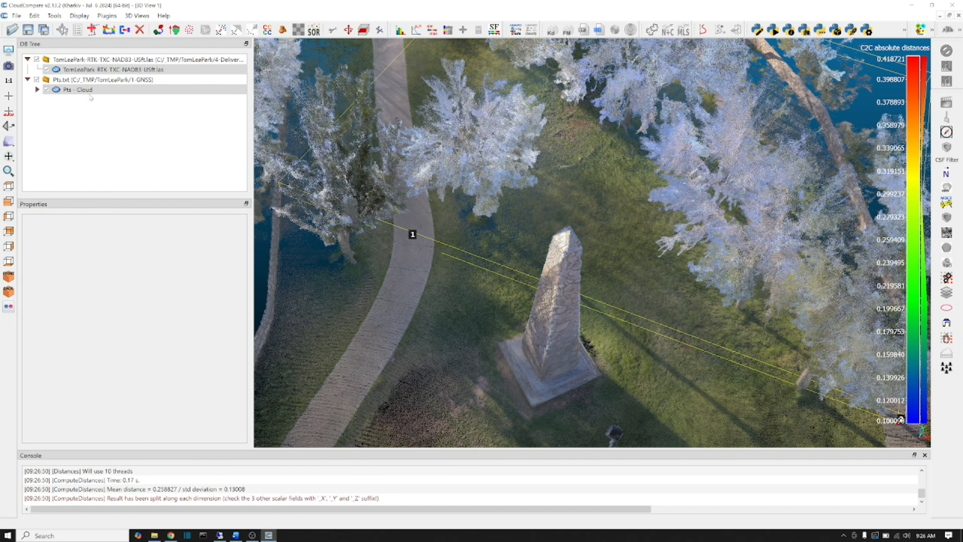
Make C2C absolute distances (Z) the active scalar field of the Pts - Cloud point cloud.
left_click(413, 233)
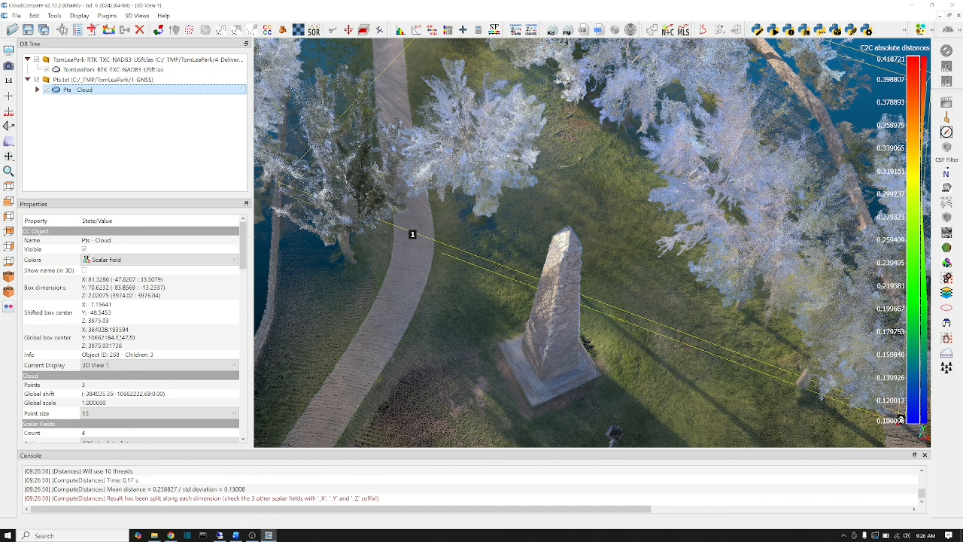
scroll(97, 328, "down", 2)
left_click(90, 416)
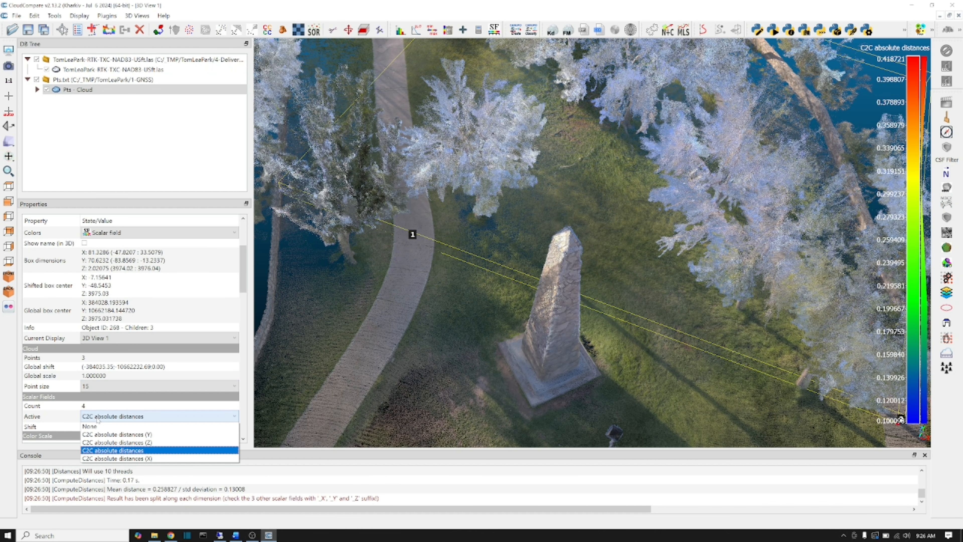
left_click(115, 442)
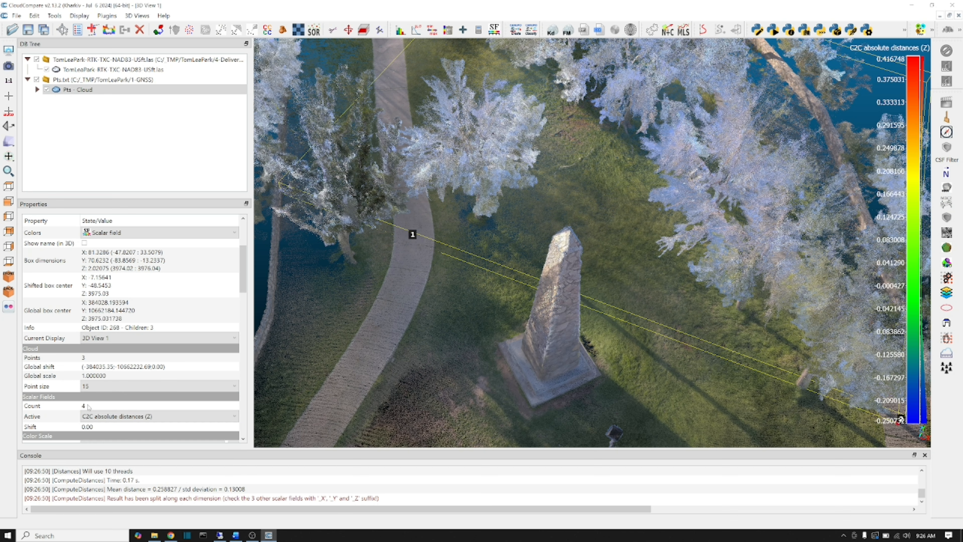
scroll(89, 408, "down", 3)
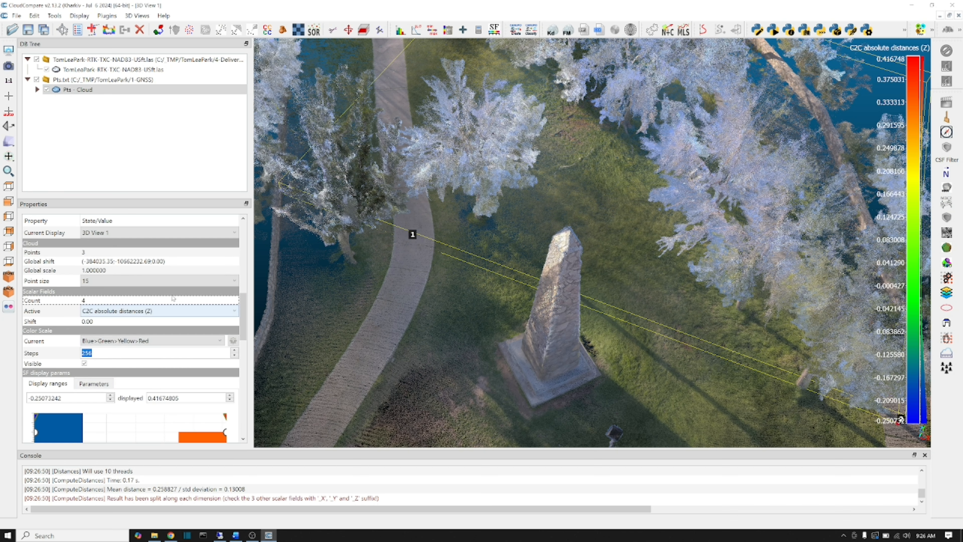
Fit a Gauss distribution to the Z component distances, close the histogram, and open the choice of active scalar fields.
left_click(416, 30)
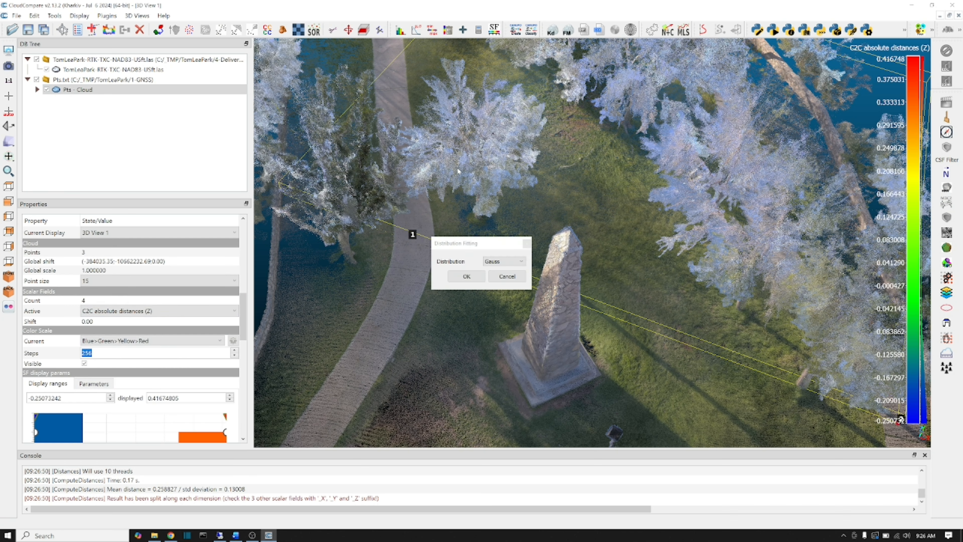
left_click(460, 278)
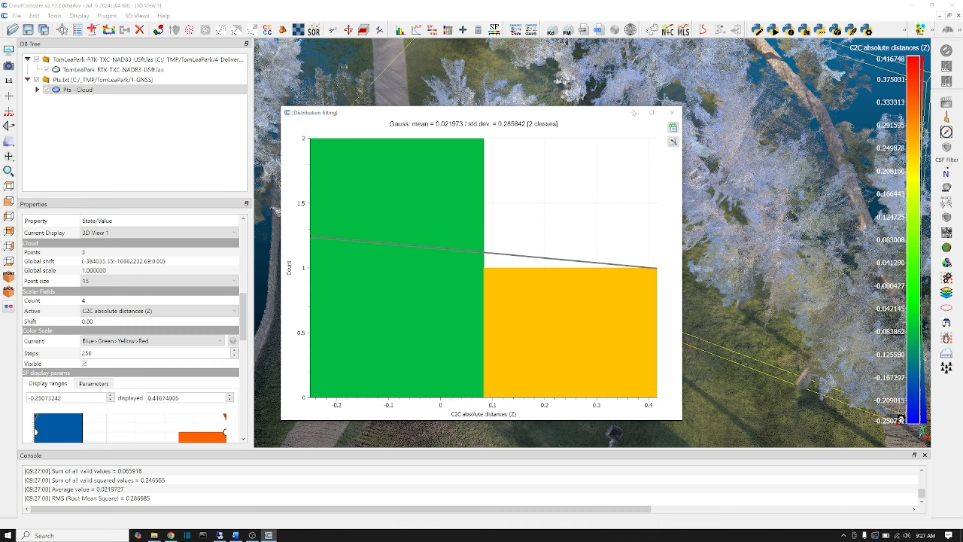
left_click(672, 113)
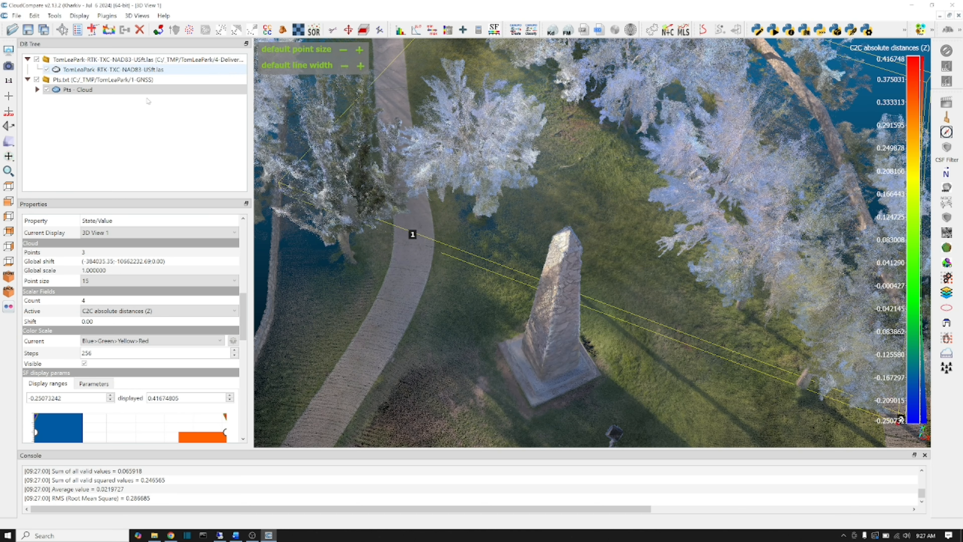
left_click(150, 312)
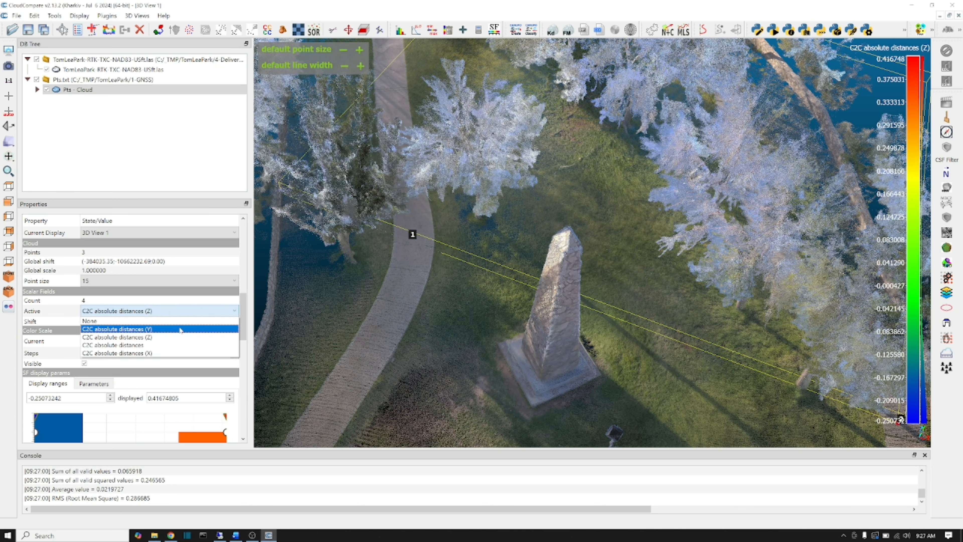
Start saving the TomLeaPark LAS cloud in LAS format under the file name TomLeaPark-RTK-TXC-NAD83-USft-shifted.
left_click(162, 349)
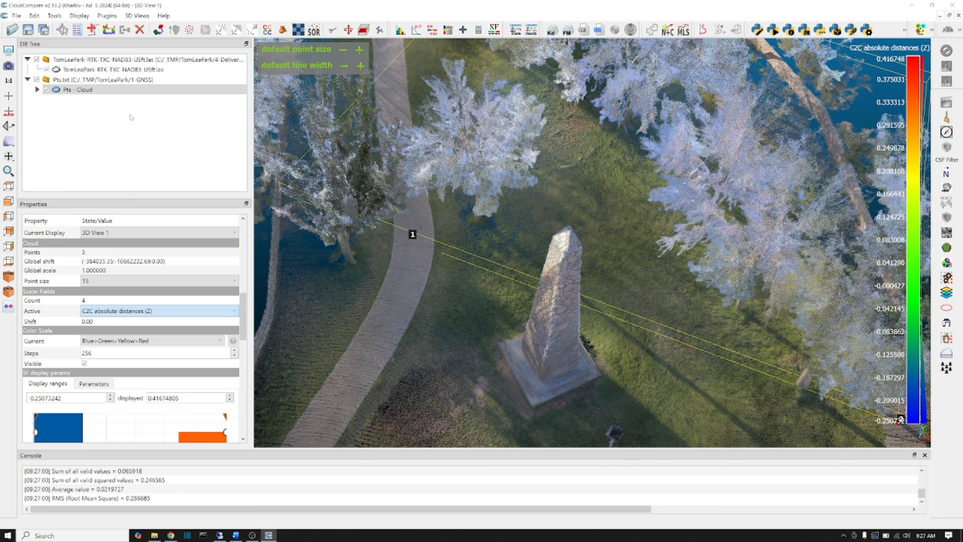
left_click(111, 70)
right_click(110, 70)
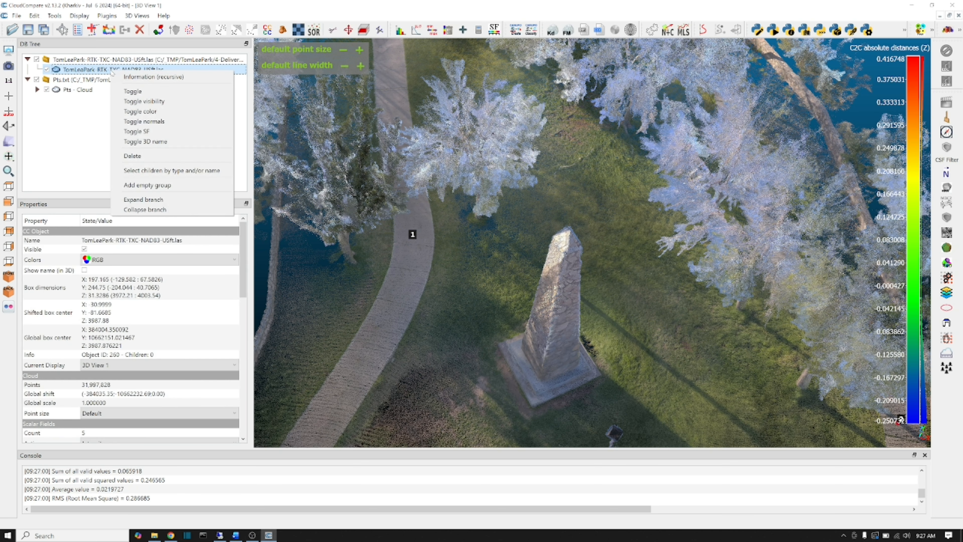
left_click(79, 72)
left_click(17, 15)
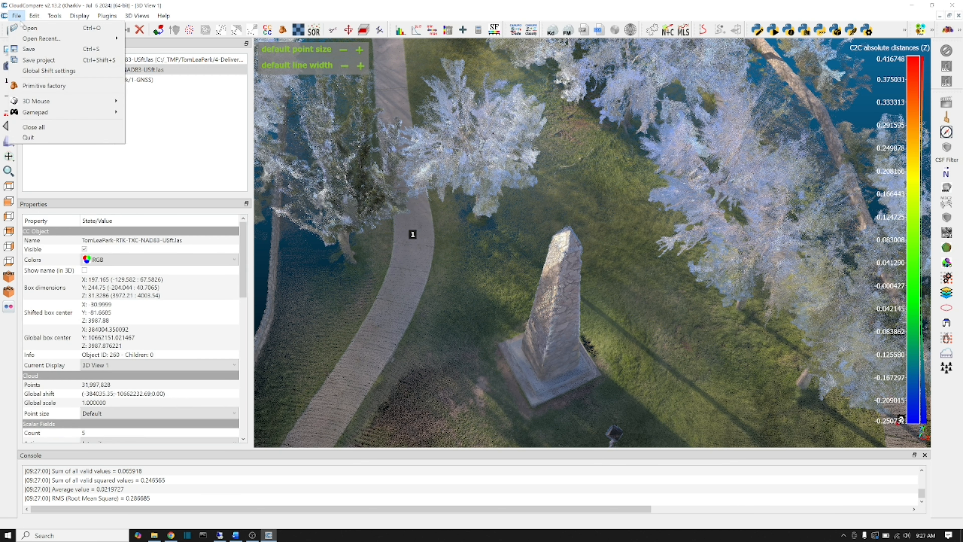
left_click(30, 49)
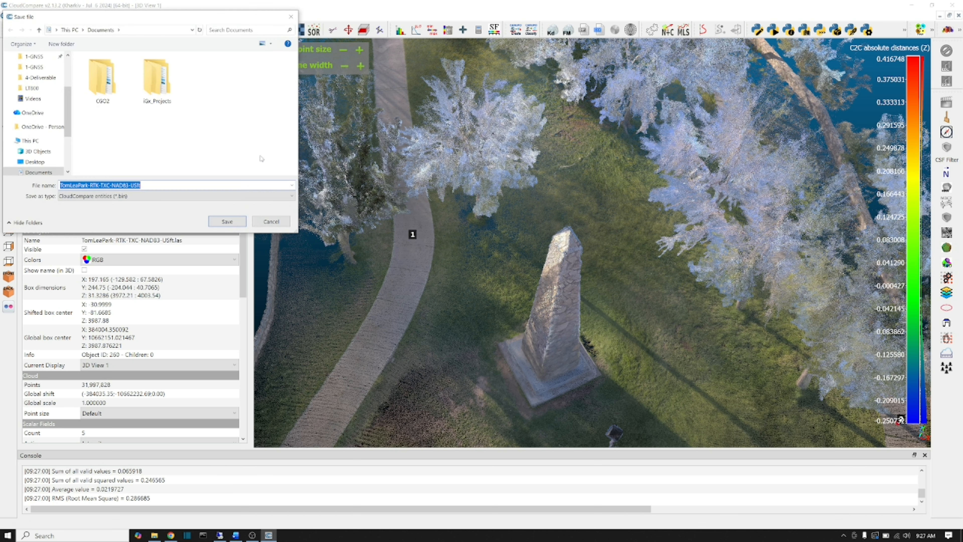
left_click(158, 198)
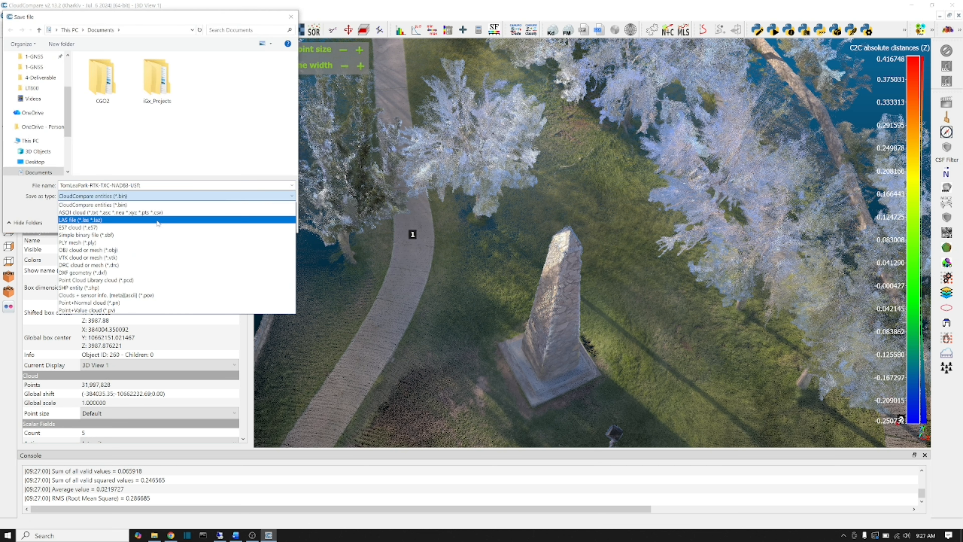
left_click(157, 220)
left_click(172, 186)
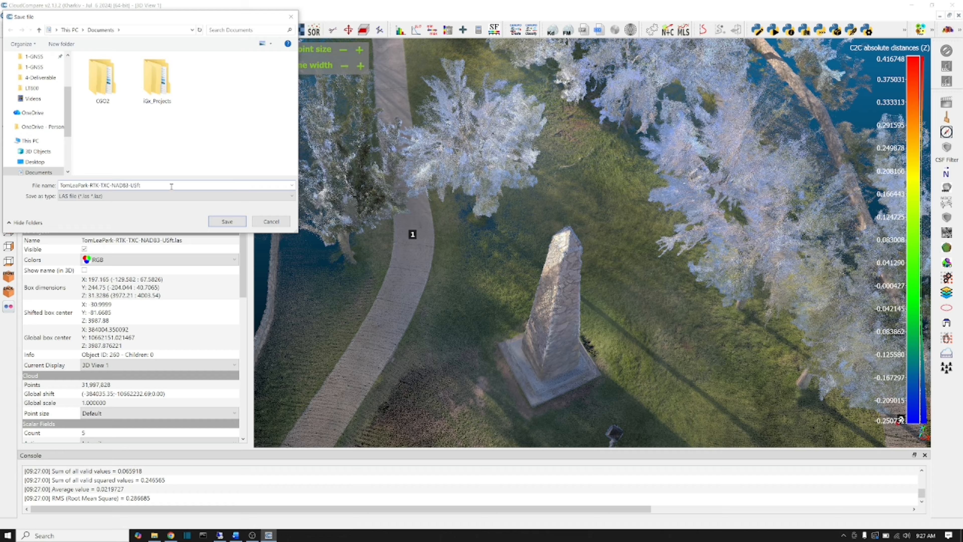
type("-shifted")
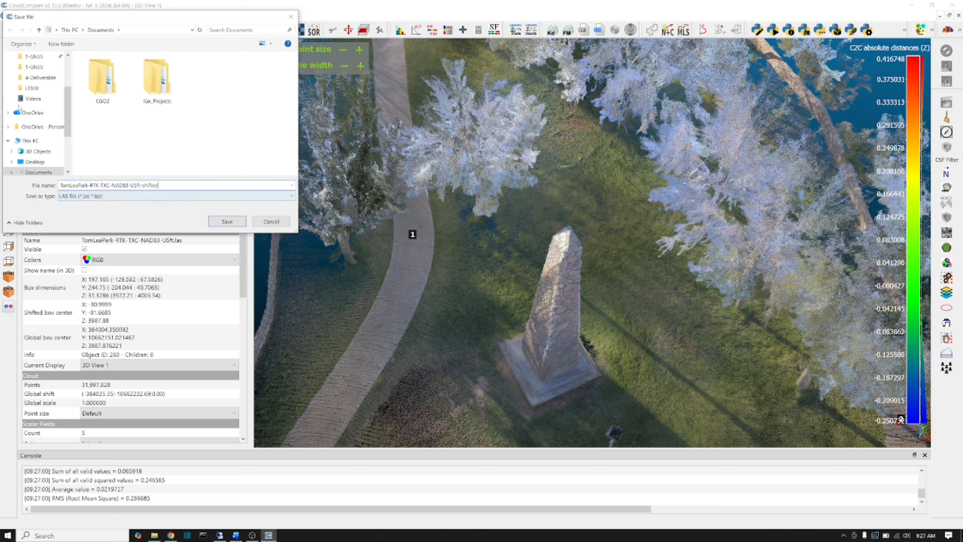
Save the file into the 4-Deliverable folder of _TMP\TomLeaPark, keeping the original scale of 0.0001.
scroll(39, 69, "up", 2)
left_click(39, 70)
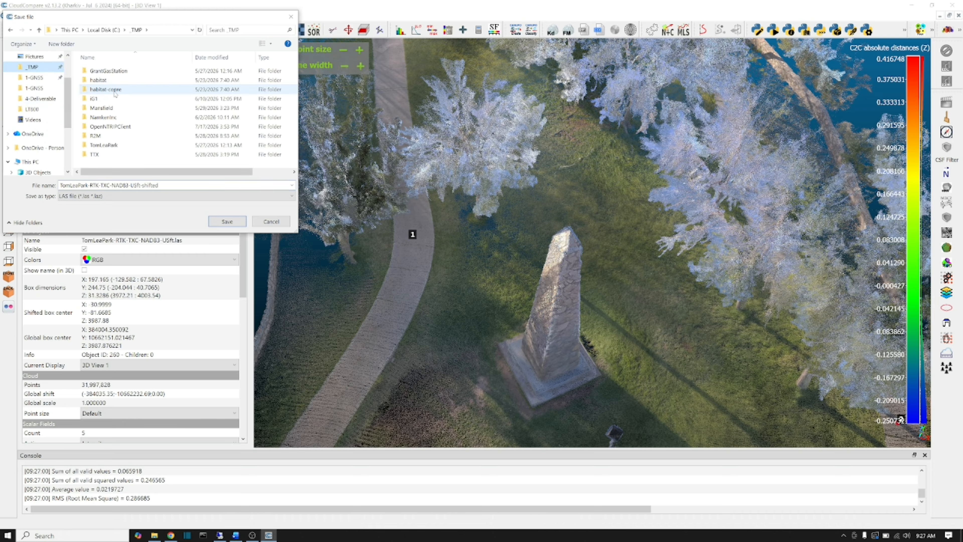
double_click(99, 145)
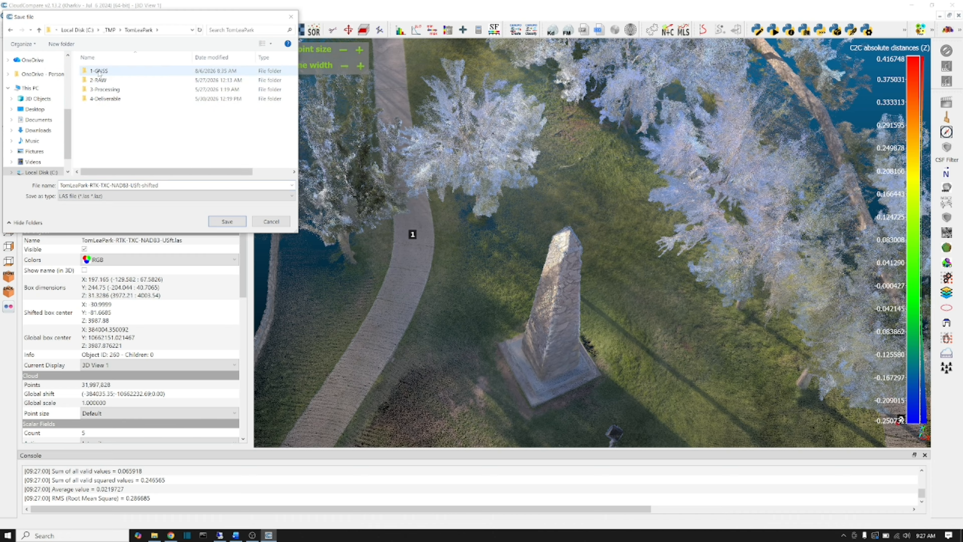
double_click(105, 99)
left_click(226, 222)
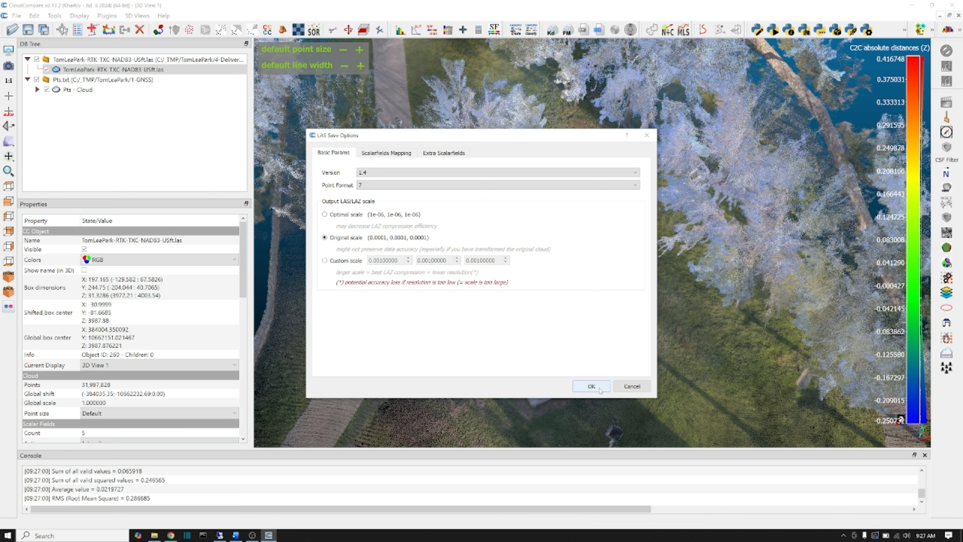
left_click(591, 386)
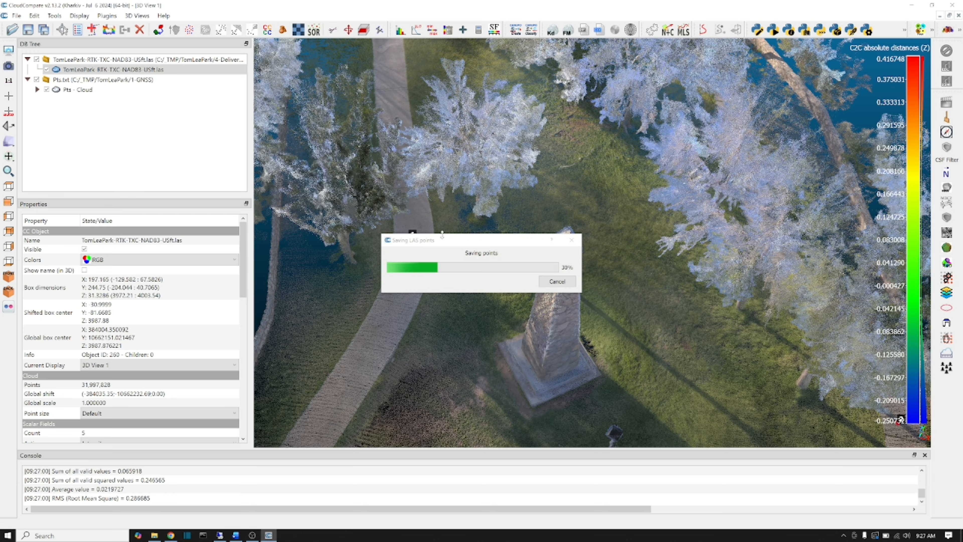